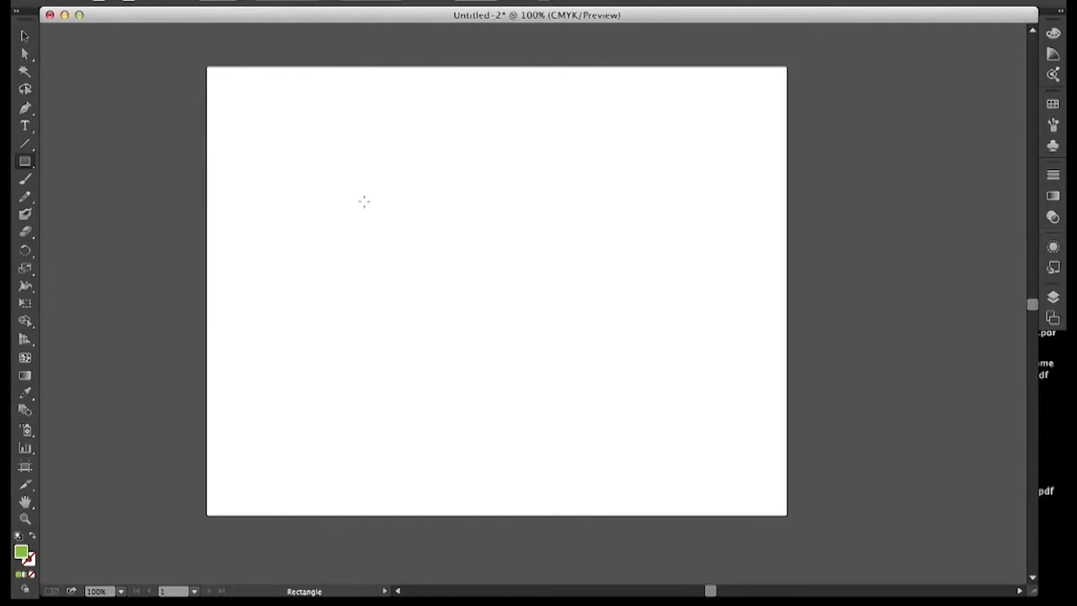
Step: Draw a square near the middle of the artboard and set its fill to yellow E5DF1F
mouse_move(372, 199)
mouse_down()
mouse_move(490, 294)
mouse_move(569, 376)
mouse_up()
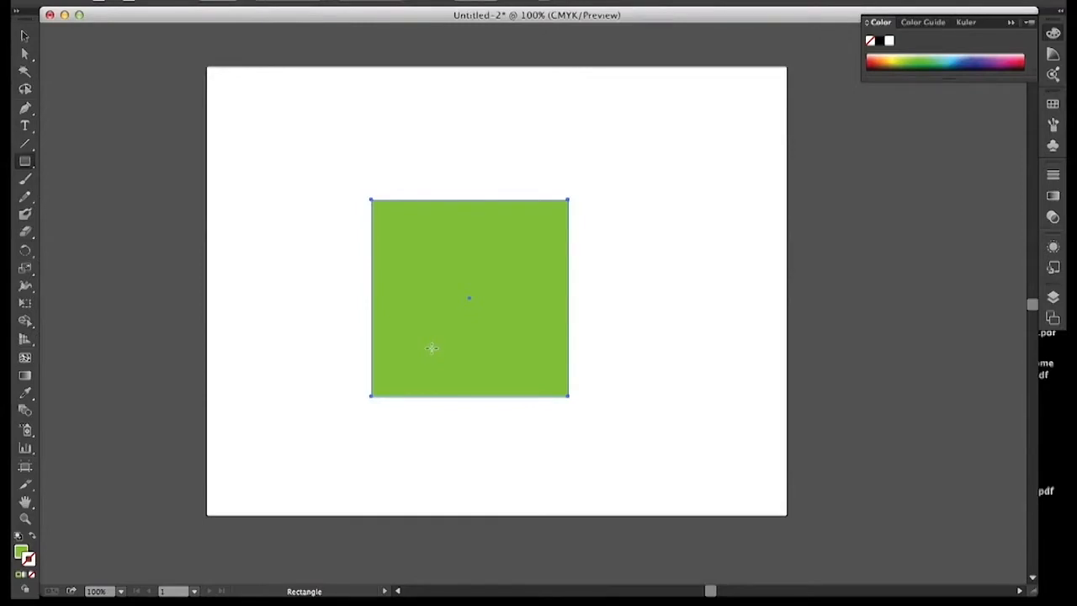
click(21, 551)
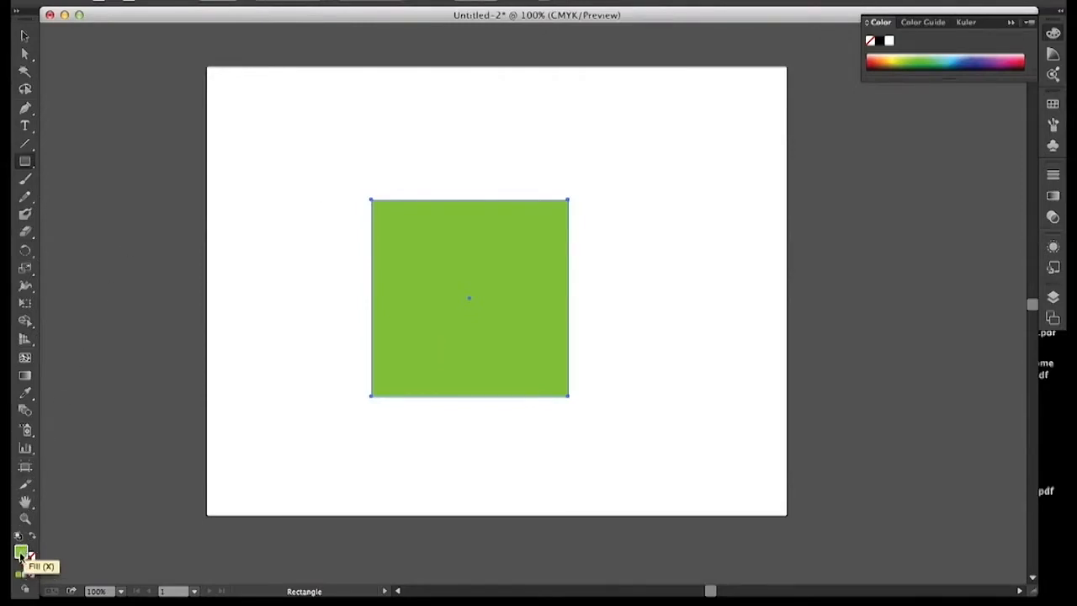
double_click(21, 552)
drag(785, 300, 784, 312)
drag(768, 181, 747, 173)
click(931, 161)
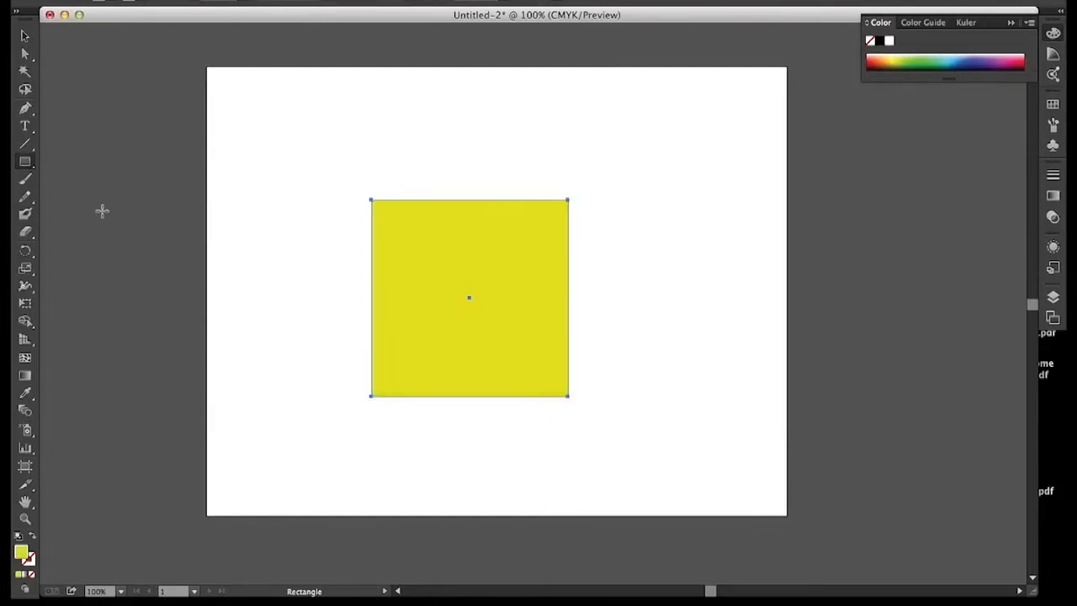
Step: Draw a smaller square outward from the yellow square's center point and fill it with red
click(26, 164)
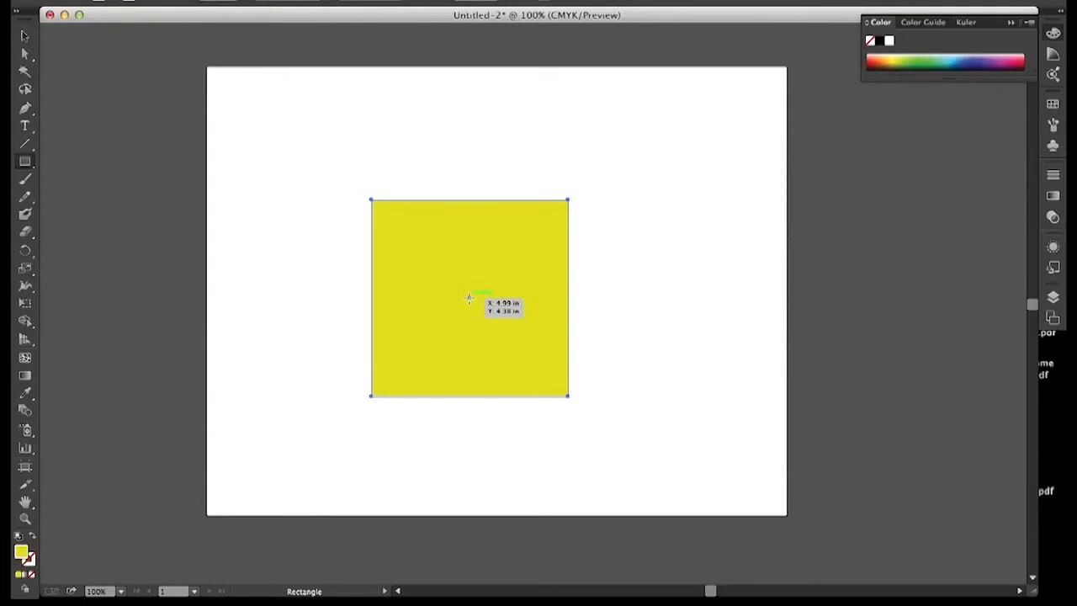
mouse_move(469, 298)
mouse_down()
mouse_move(496, 343)
mouse_move(516, 344)
mouse_up()
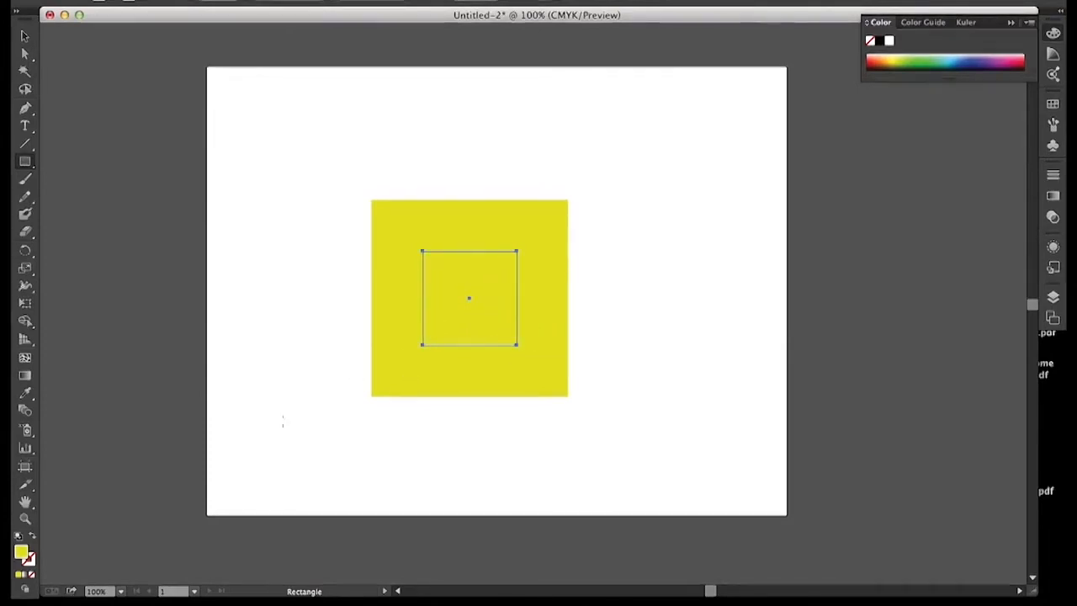
double_click(22, 551)
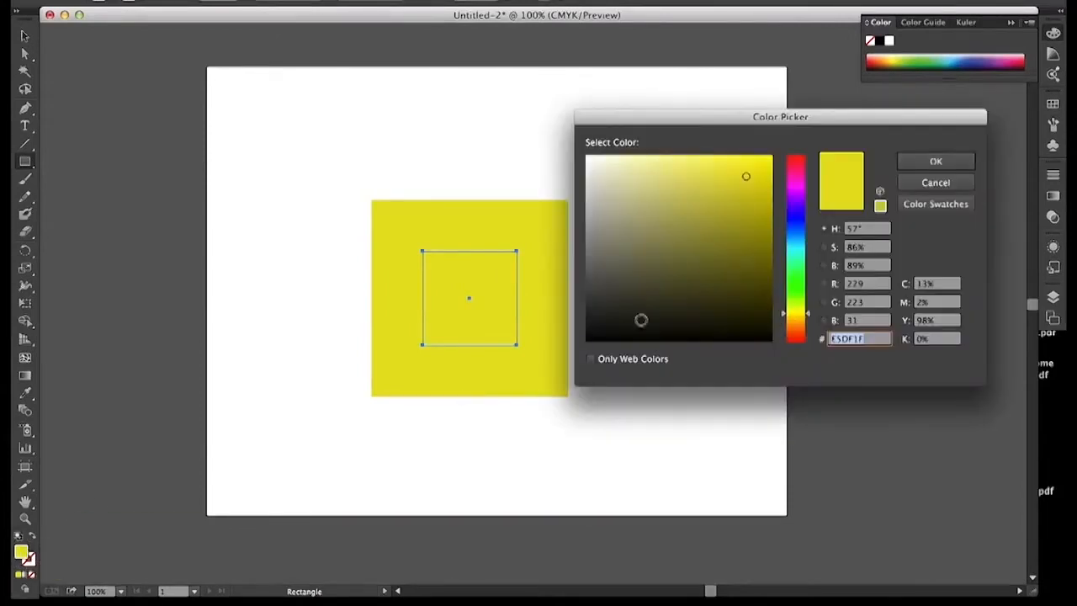
drag(784, 313, 783, 339)
click(912, 160)
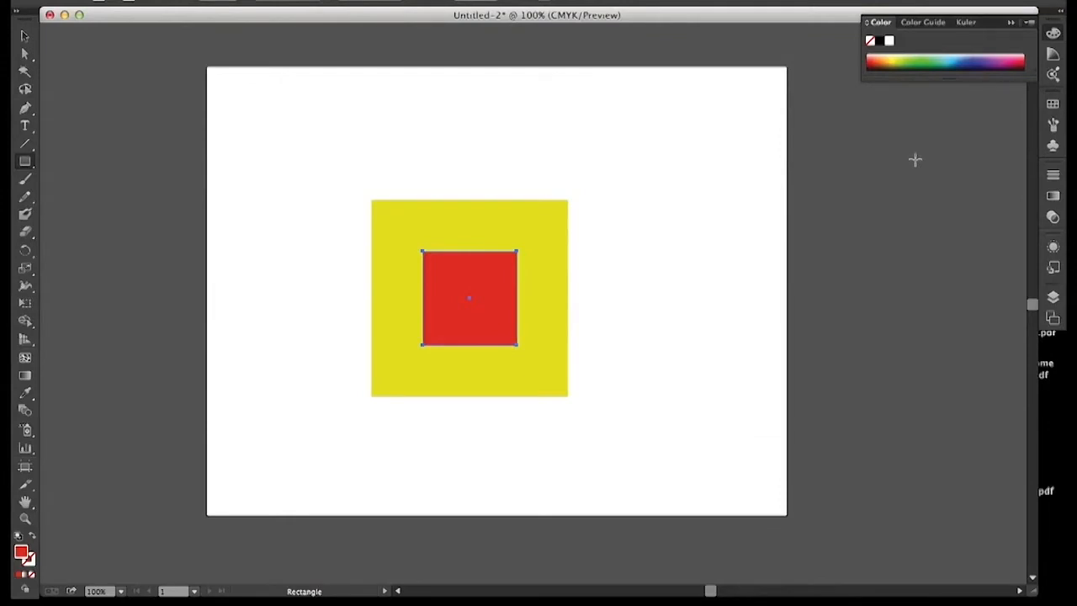
Step: Select both squares together and scale them down proportionally to a tiny pattern tile
click(25, 36)
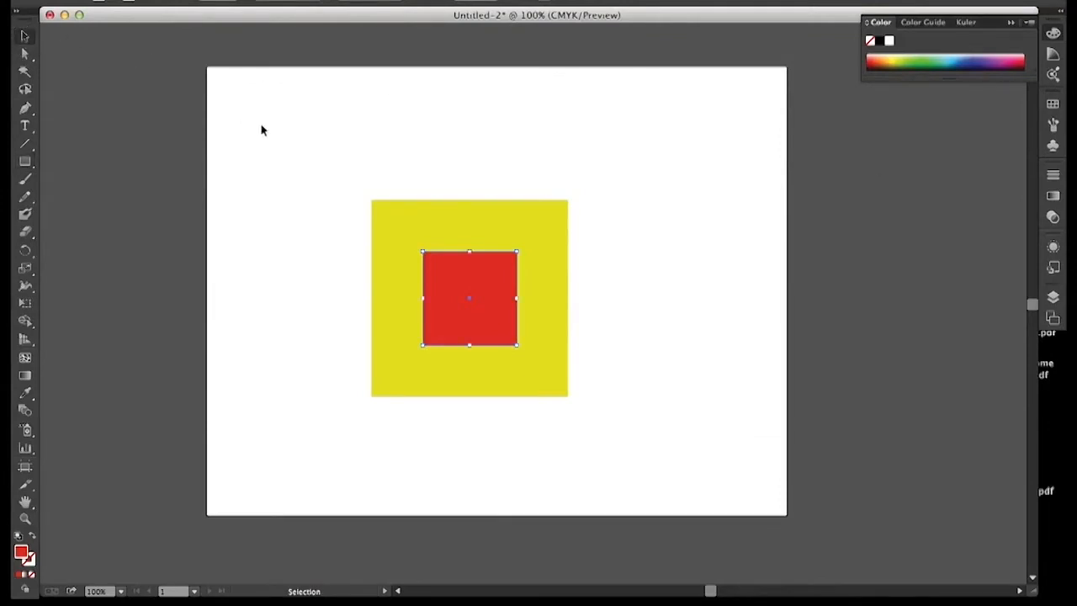
drag(337, 188, 609, 430)
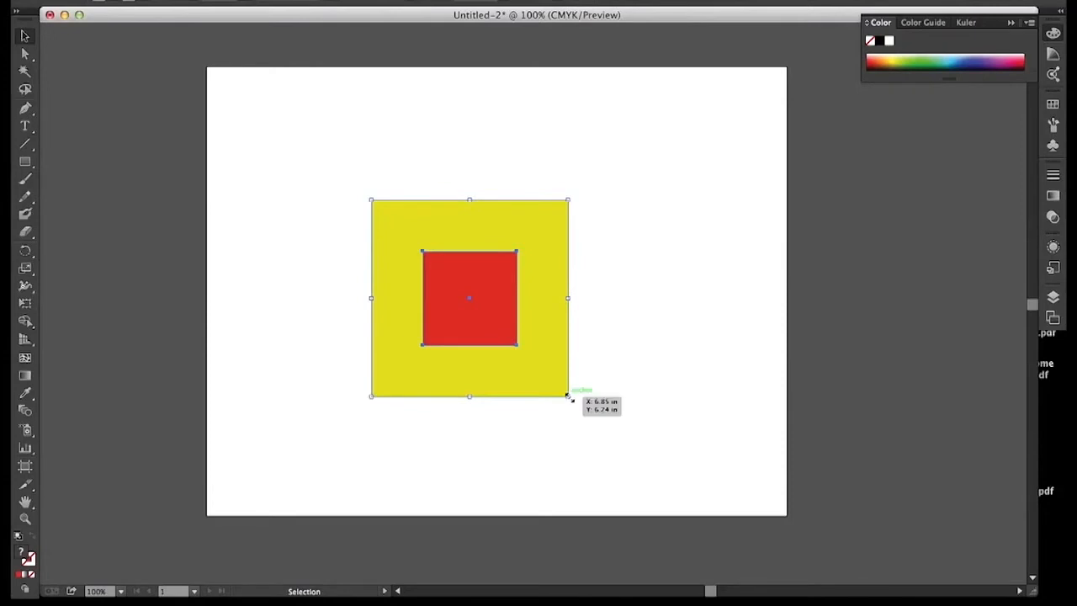
drag(568, 395, 384, 277)
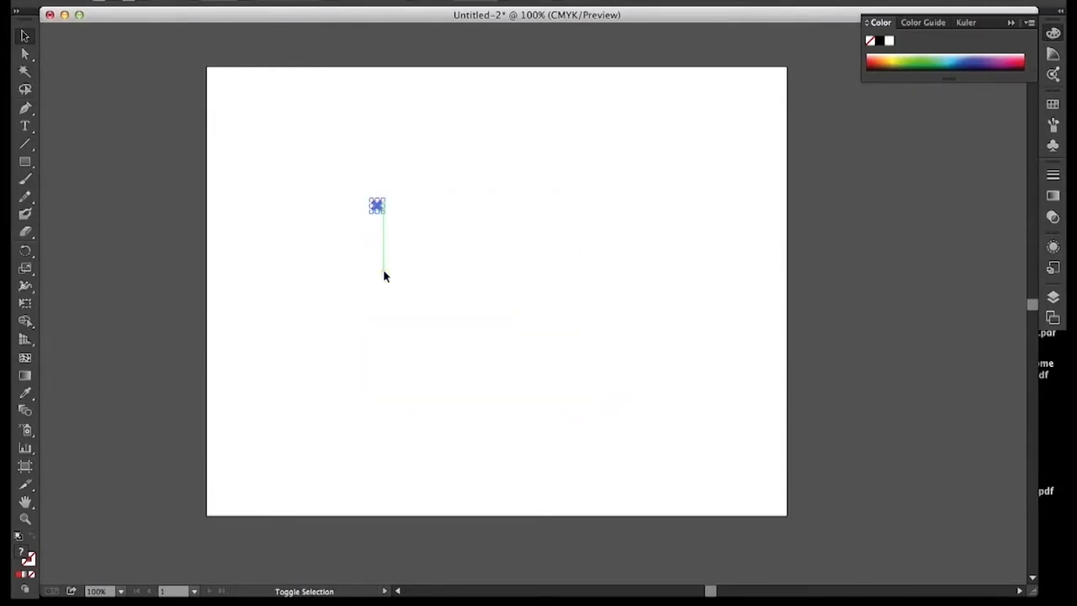
click(25, 519)
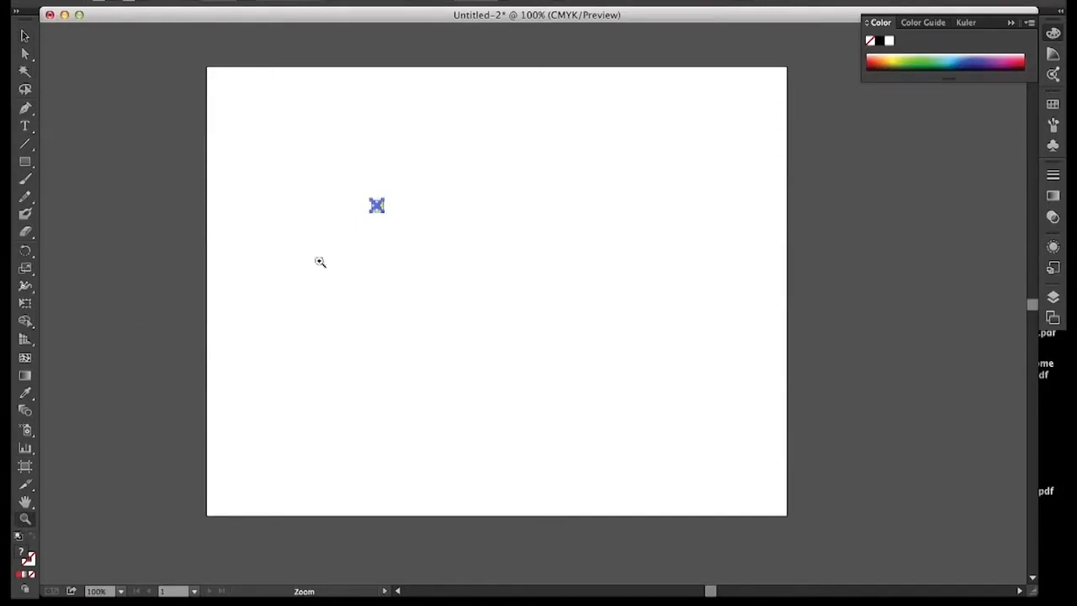
click(388, 210)
click(532, 315)
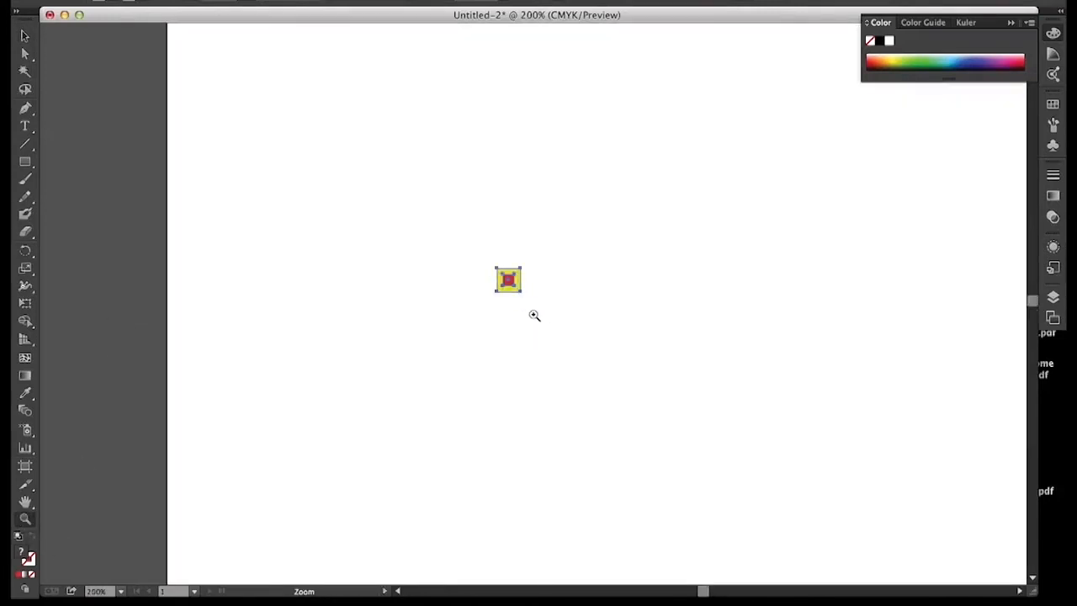
key(v)
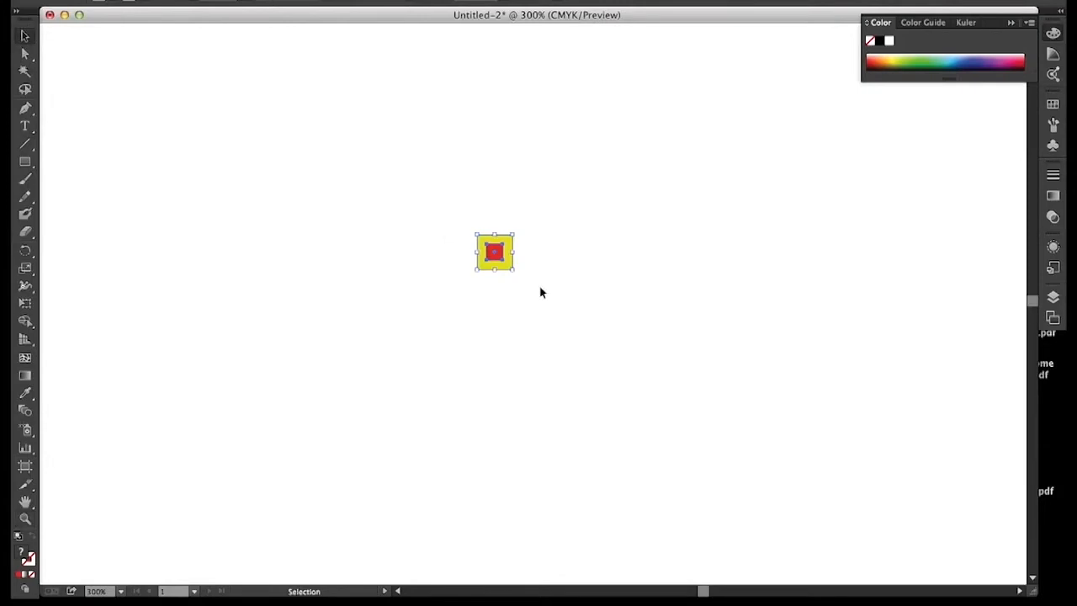
drag(513, 270, 506, 274)
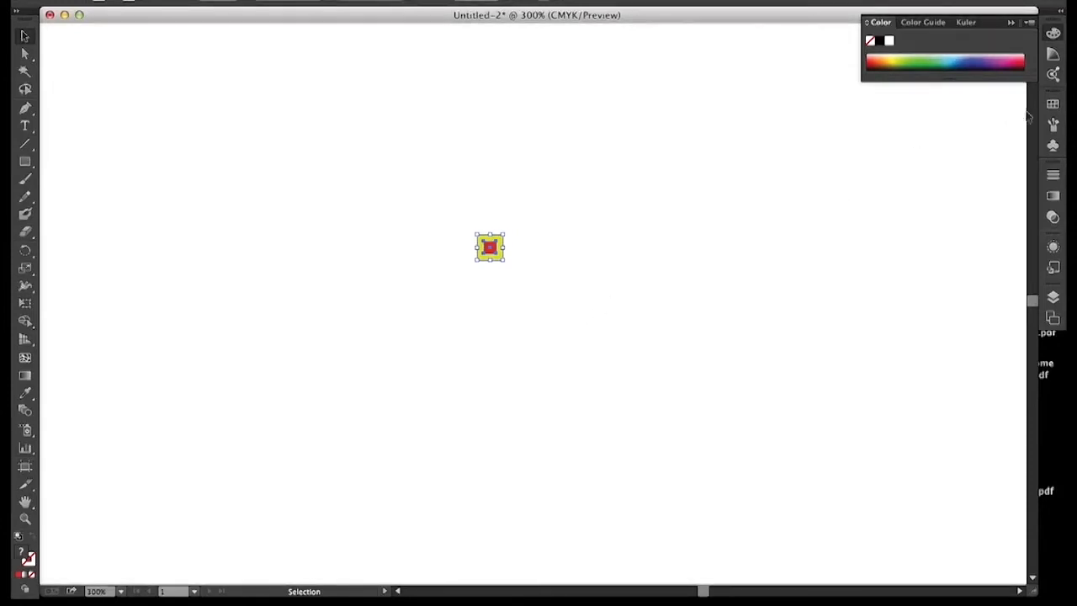
Step: Add the tiny red-on-yellow tile to the Swatches as a new pattern swatch
click(1052, 105)
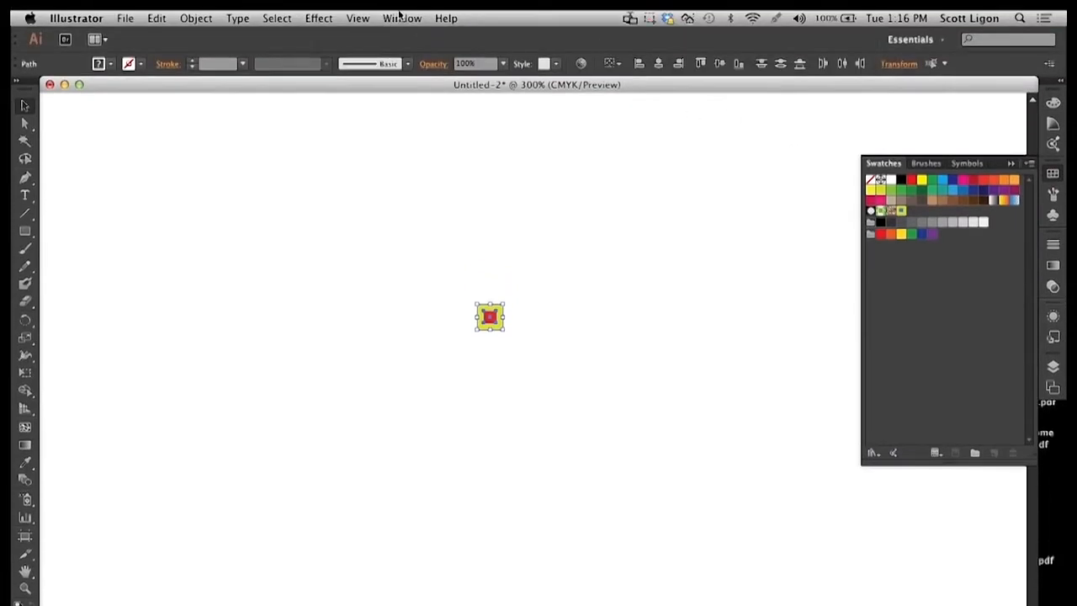
click(400, 18)
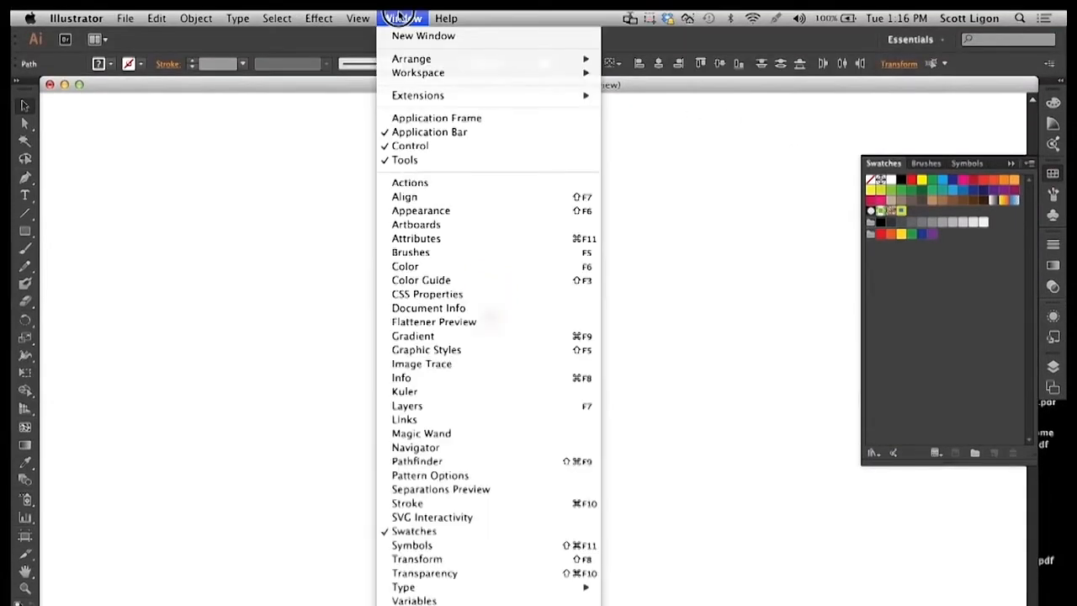
click(402, 17)
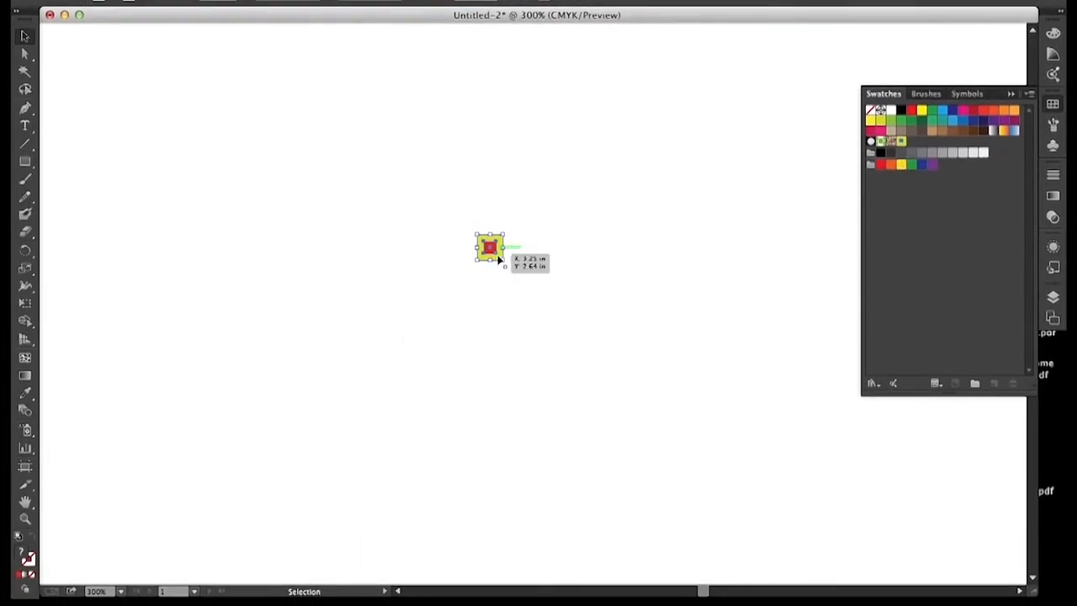
drag(492, 260, 897, 240)
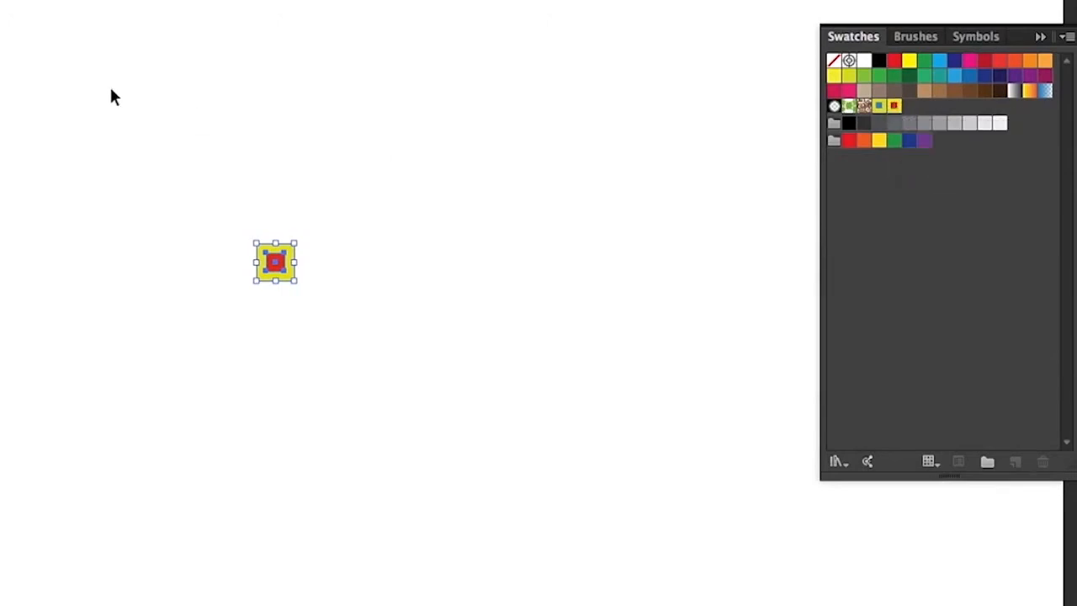
Step: Delete the tile artwork, draw a large rectangle and fill it with the new red-and-yellow pattern swatch
key(Delete)
key(m)
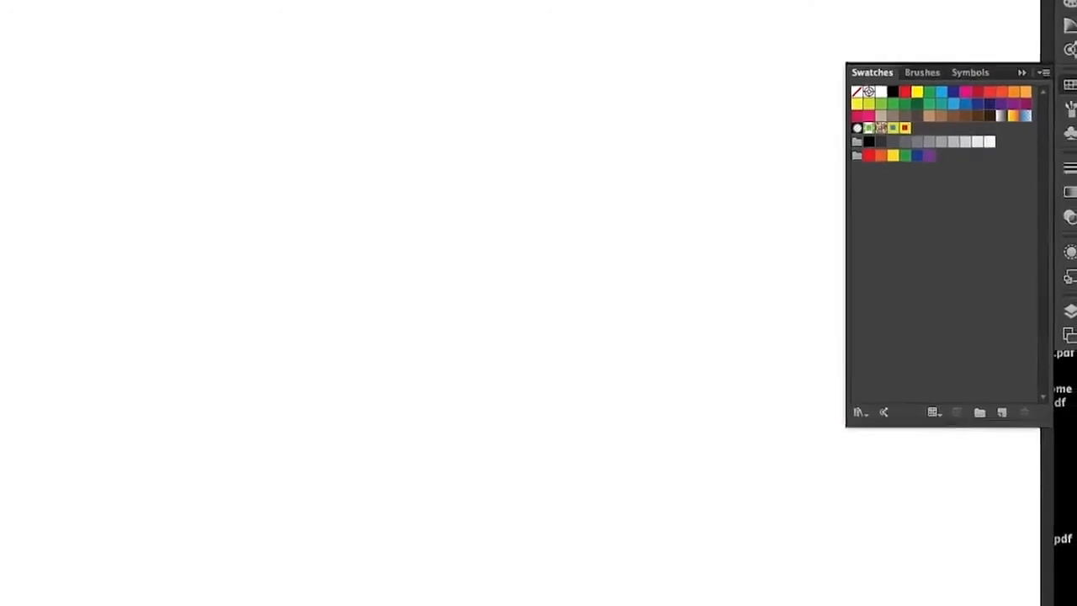
drag(132, 130, 575, 451)
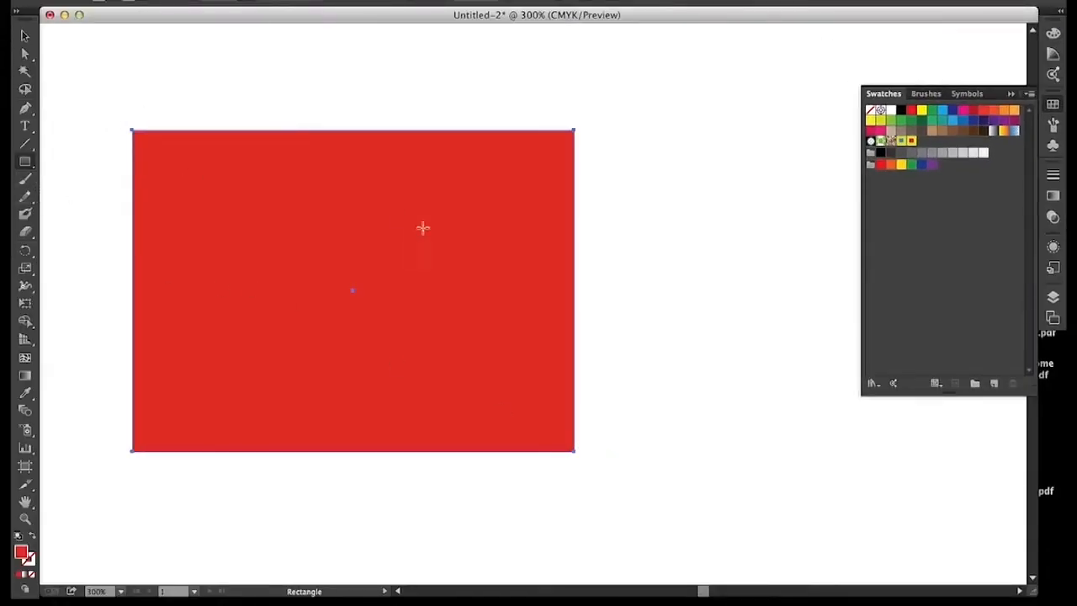
click(912, 143)
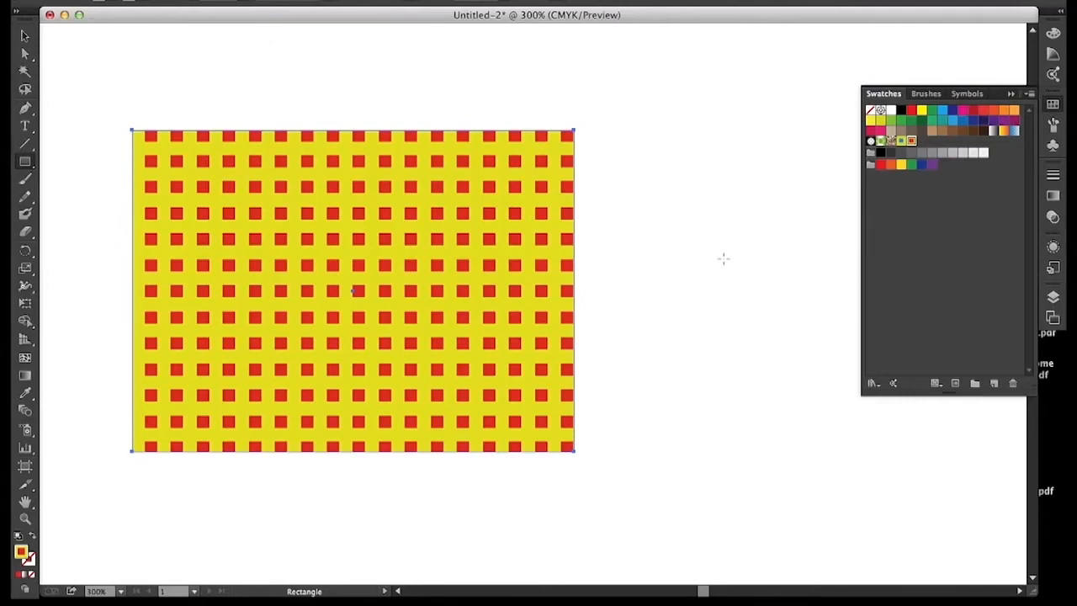
Step: Delete the patterned rectangle and draw a new square with the fill color set to yellow E8ED18
key(Delete)
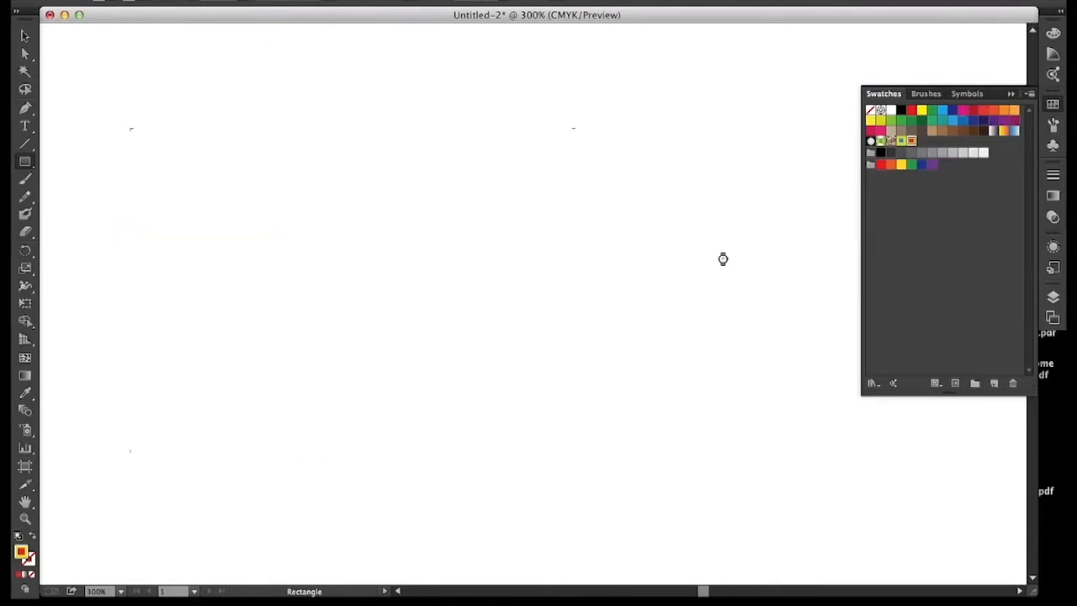
double_click(22, 554)
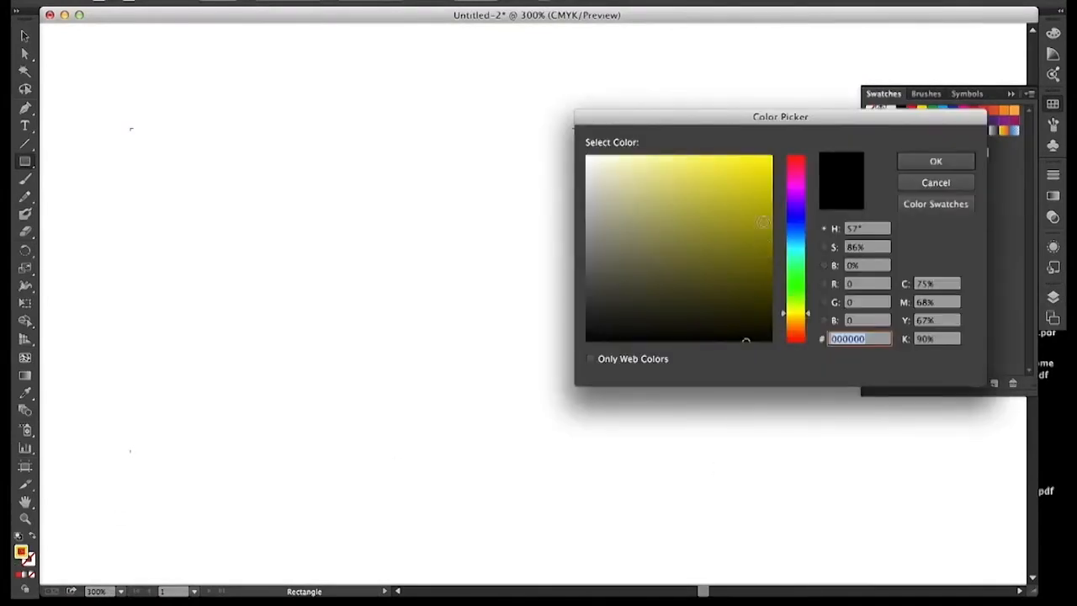
click(755, 168)
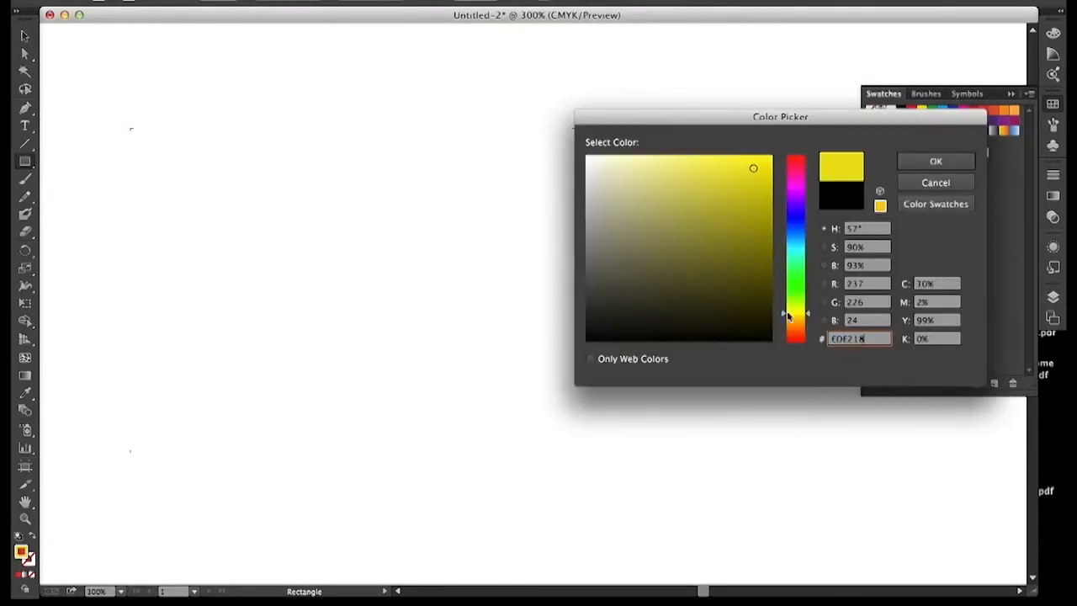
click(781, 315)
drag(781, 316, 780, 309)
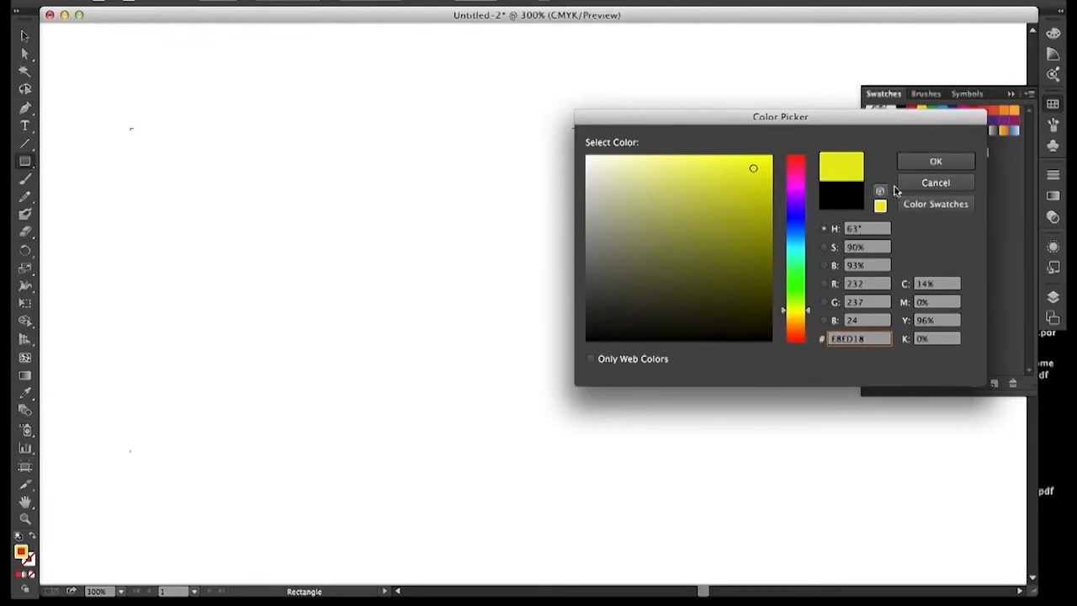
click(913, 167)
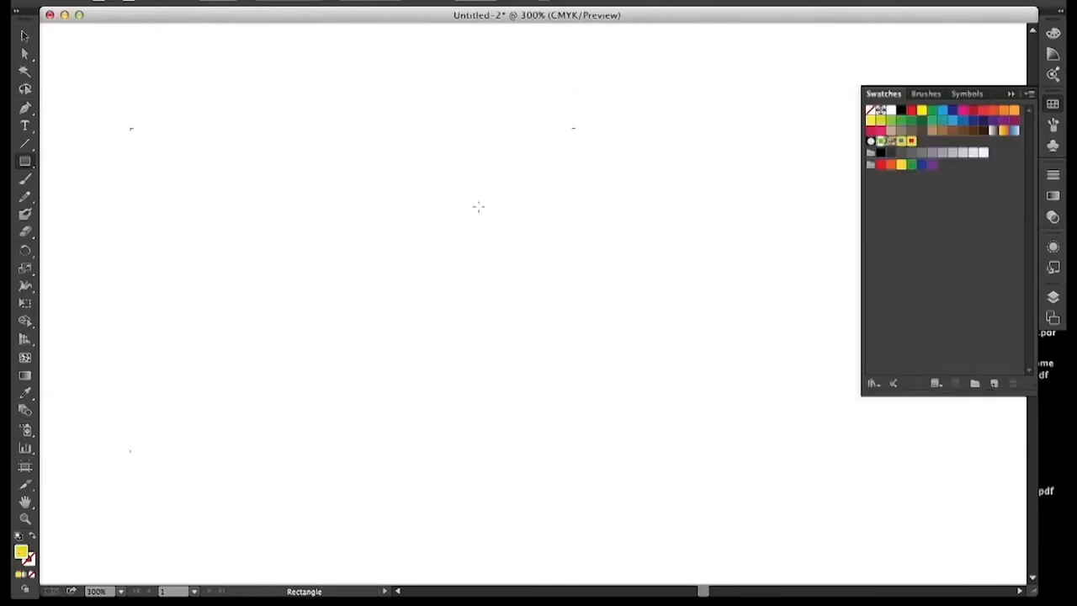
drag(300, 173, 495, 309)
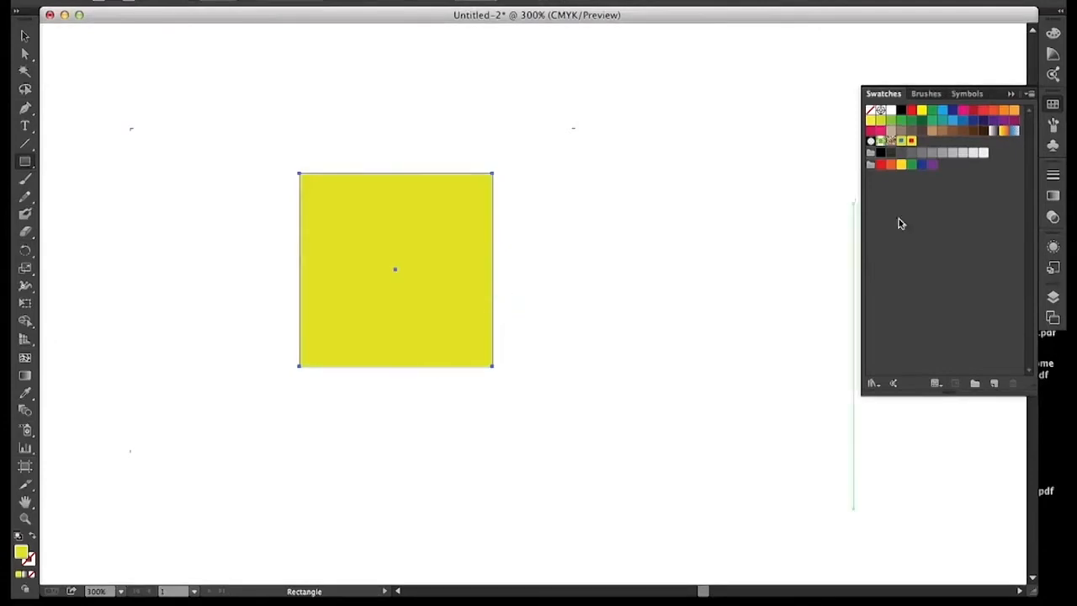
Step: Draw a circle with the Ellipse tool from the yellow square's center and fill it with the light blue swatch
drag(32, 160, 84, 197)
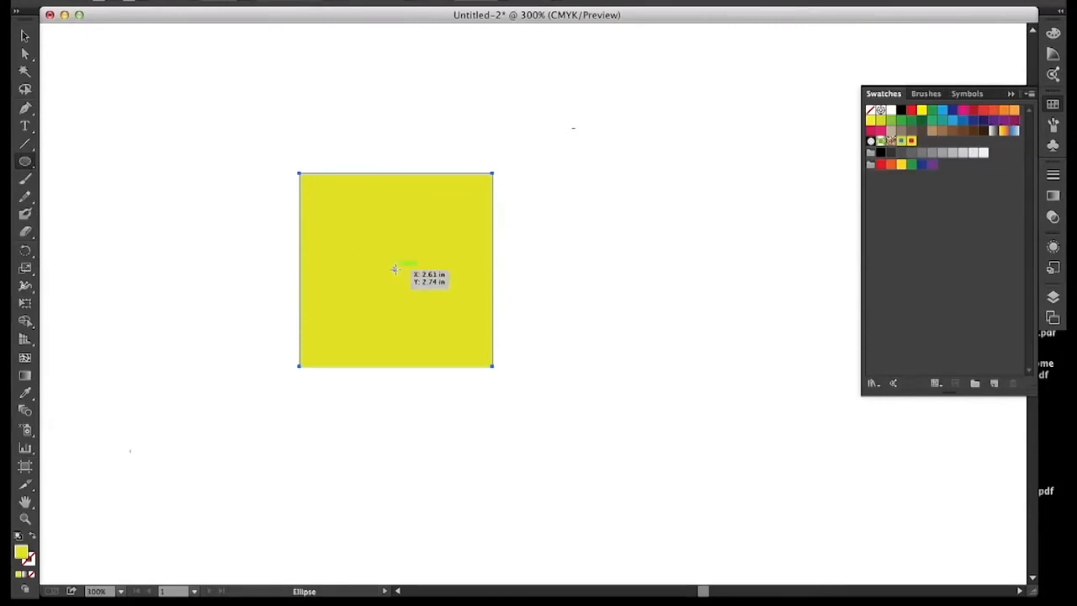
drag(395, 269, 411, 307)
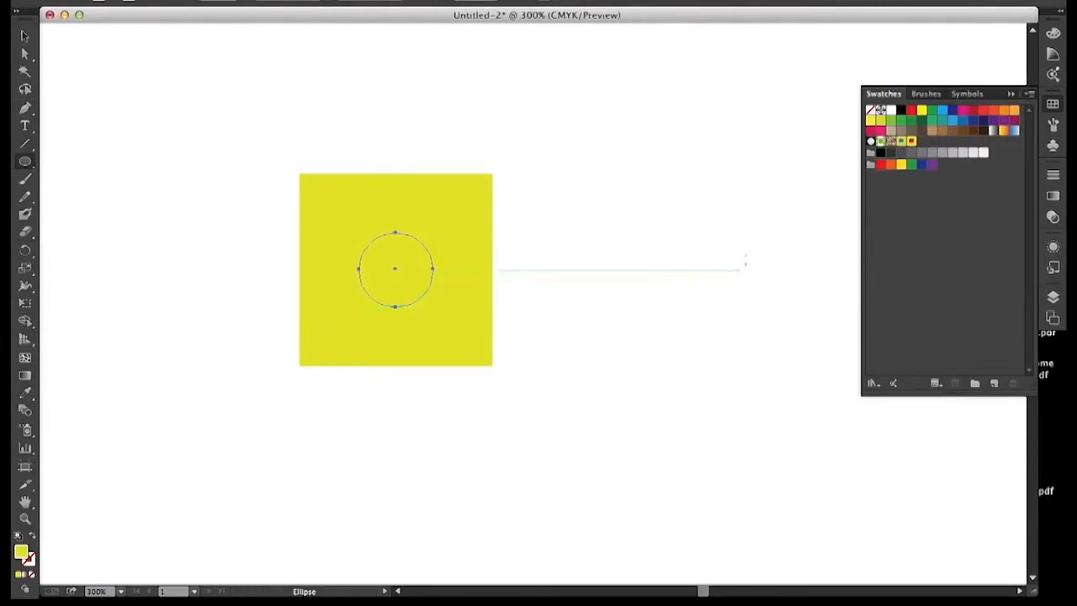
click(943, 113)
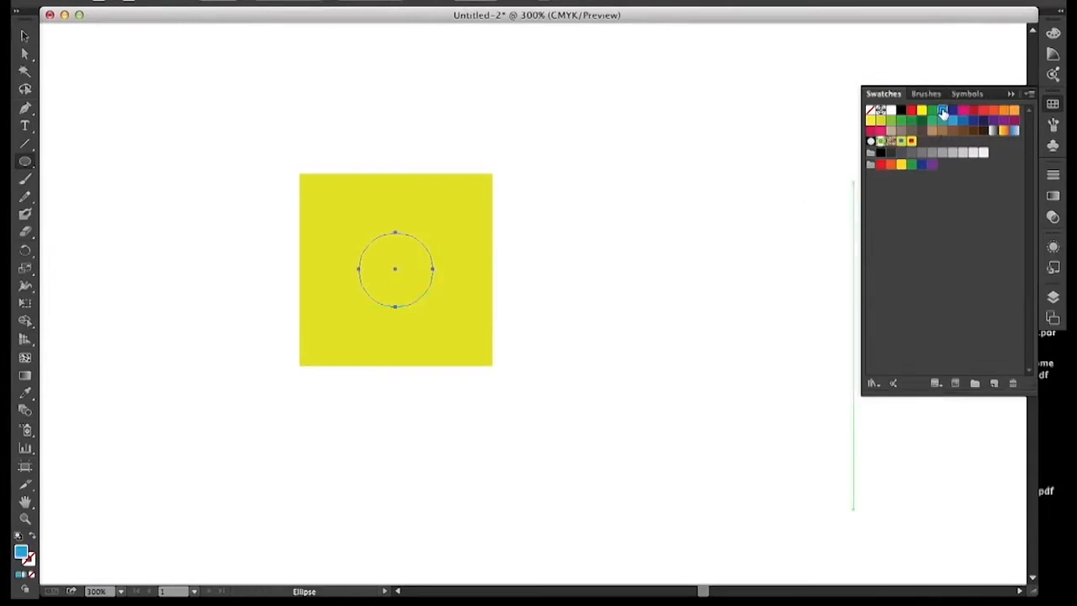
Step: Select the yellow square and blue circle together and scale them down proportionally to a tiny tile
click(24, 35)
drag(189, 97, 531, 406)
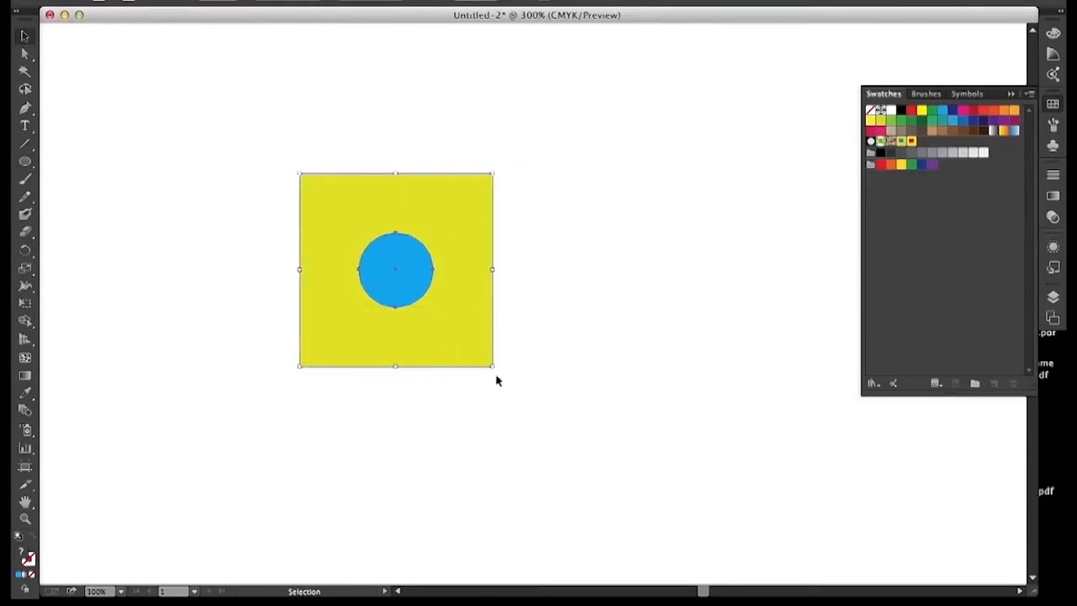
drag(491, 367, 318, 246)
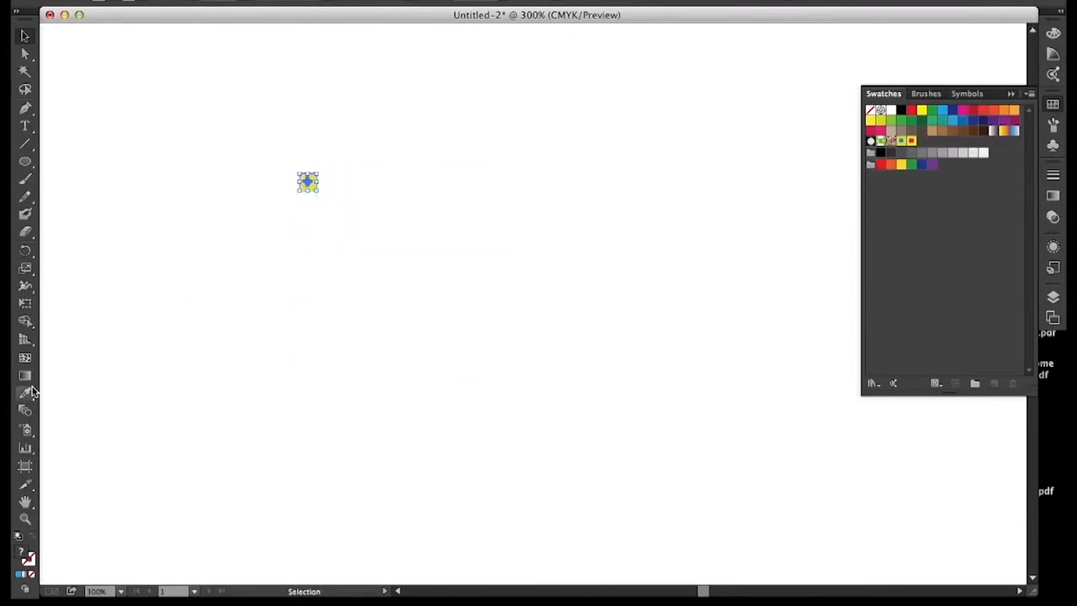
click(25, 518)
click(325, 181)
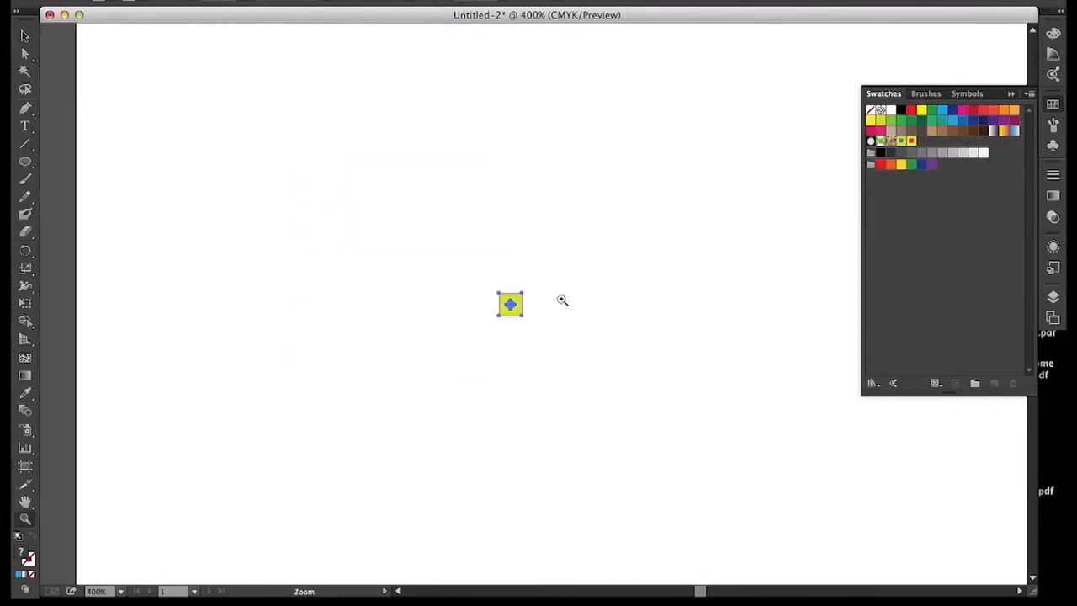
click(516, 312)
click(495, 258)
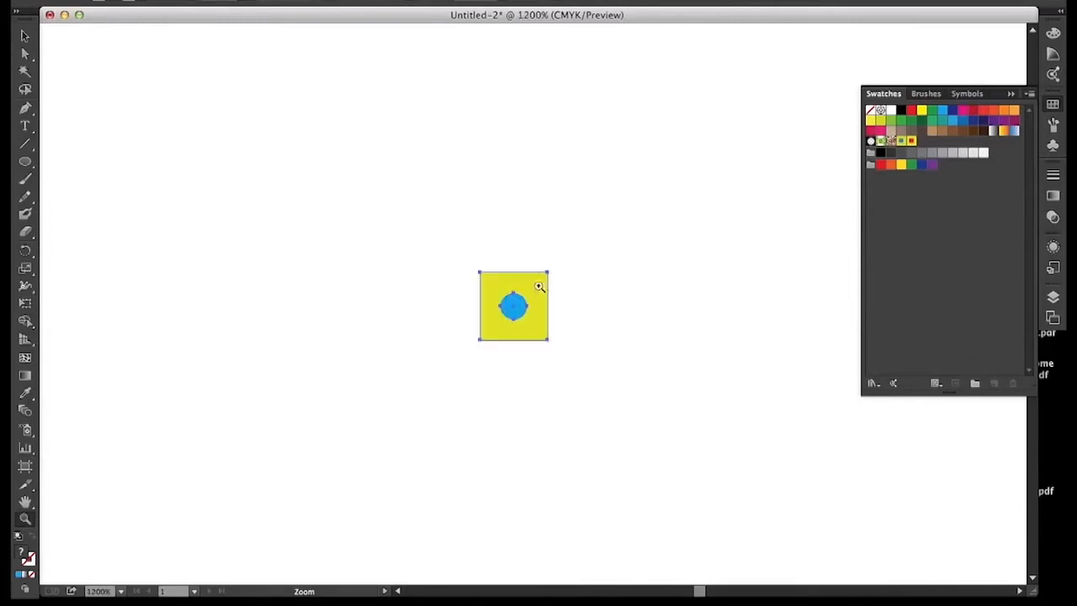
click(539, 311)
click(24, 35)
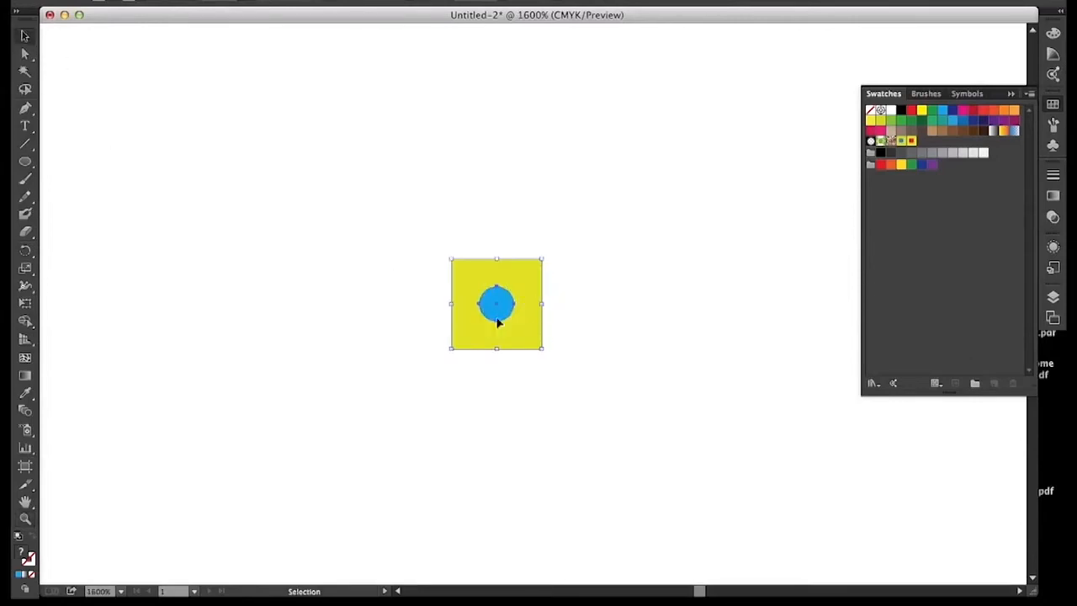
Step: Add the tiny yellow tile with the blue circle to the swatches as a new pattern and delete the tile artwork
drag(541, 347, 894, 221)
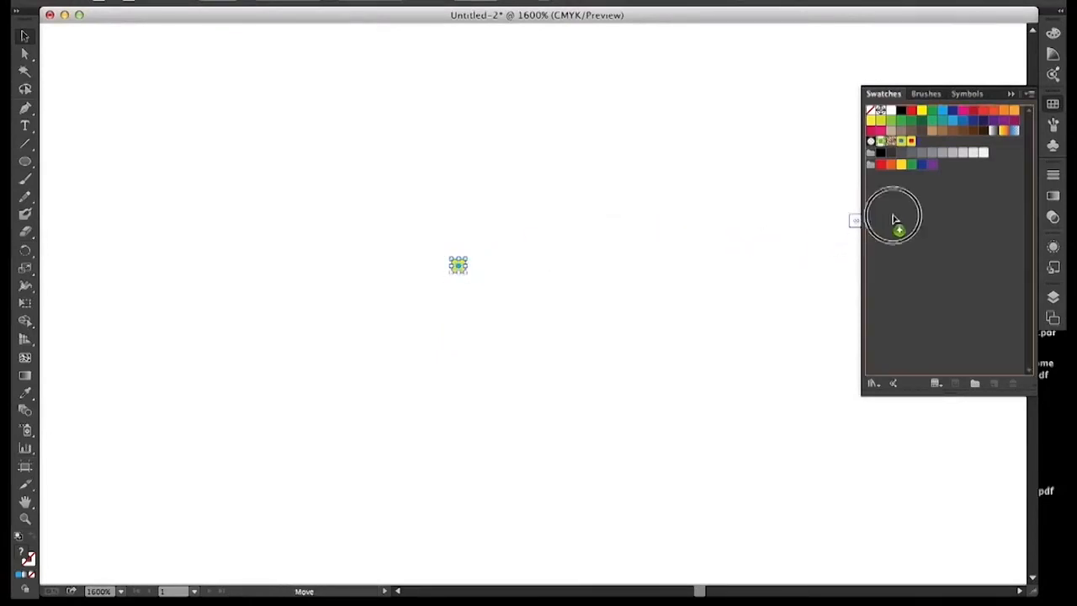
drag(407, 223, 536, 314)
key(Delete)
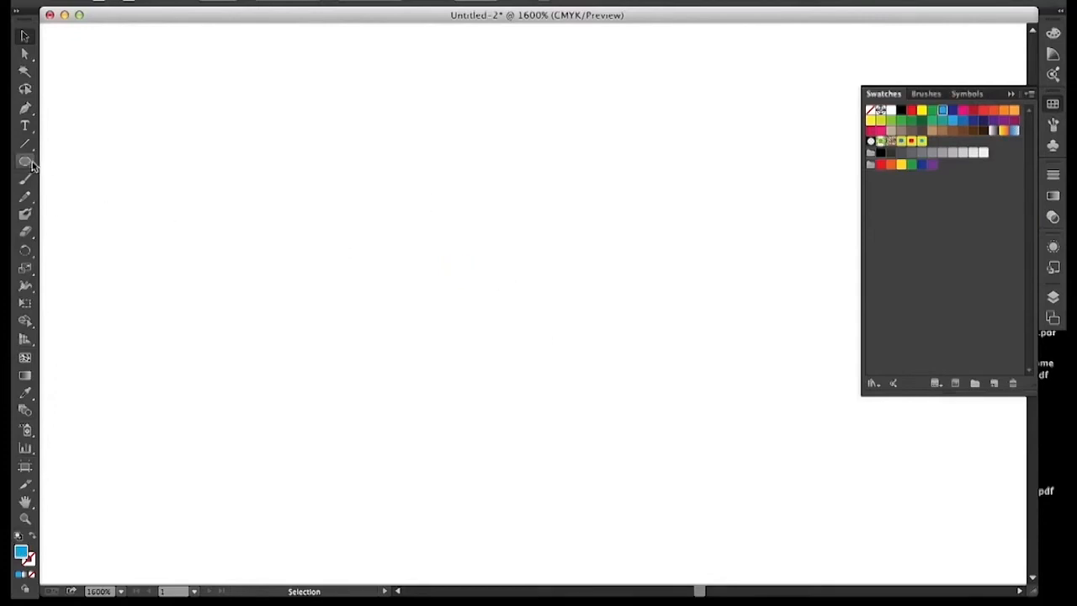
Step: Draw a closed freeform blob with the Pencil tool and fill it with New Pattern Swatch 3
click(24, 196)
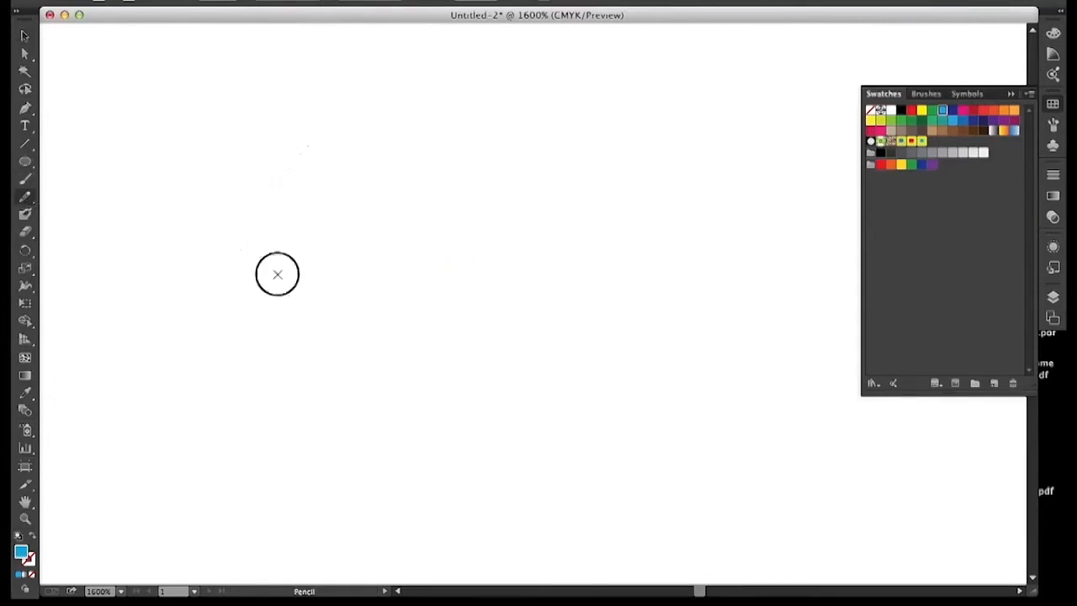
mouse_move(400, 90)
mouse_down()
mouse_move(332, 99)
mouse_move(311, 144)
mouse_up()
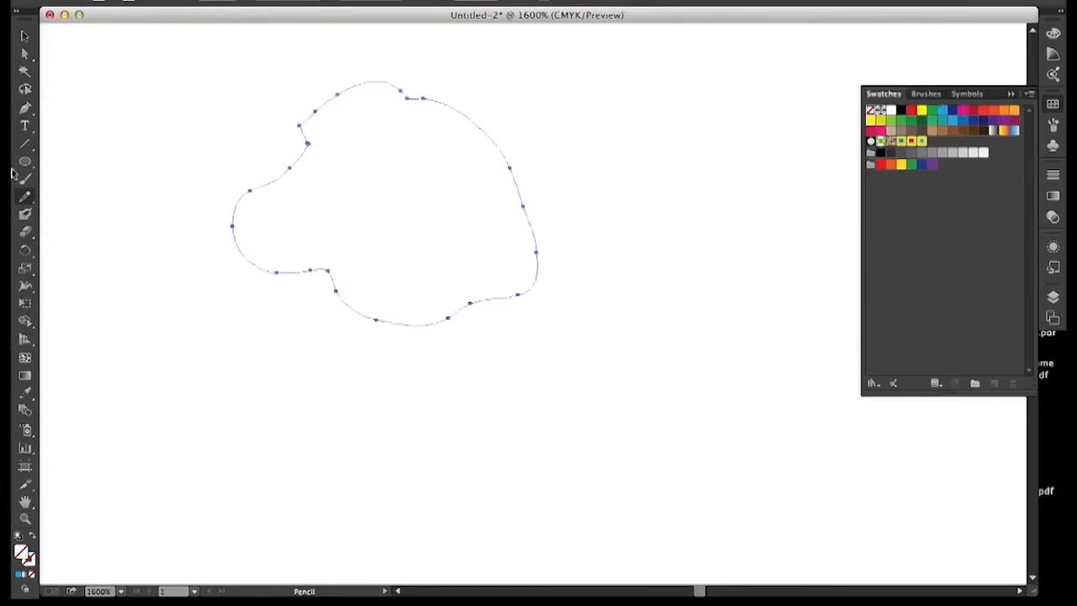
click(25, 36)
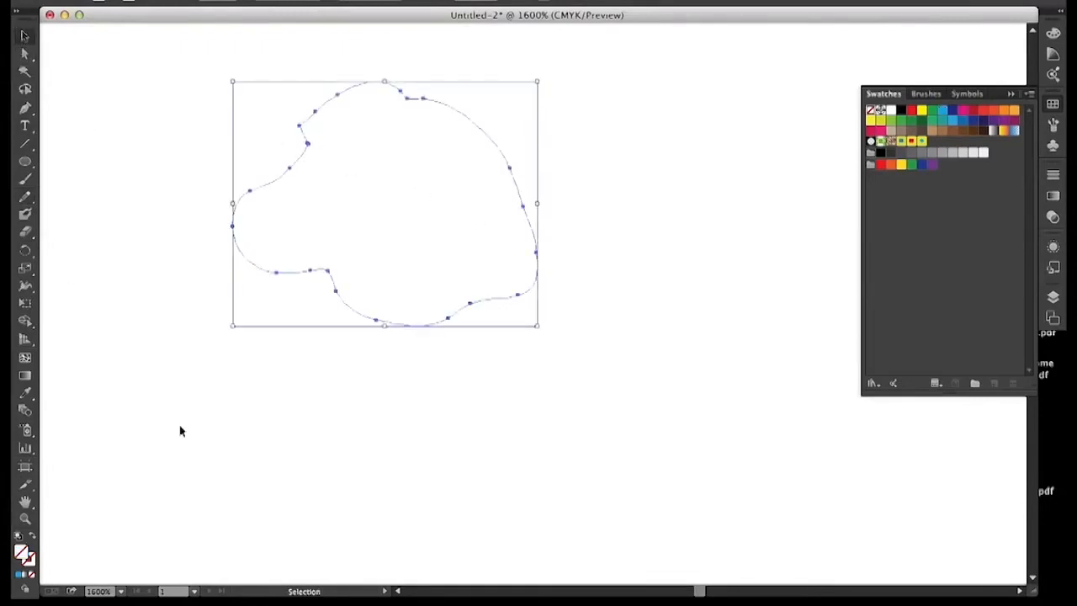
click(922, 143)
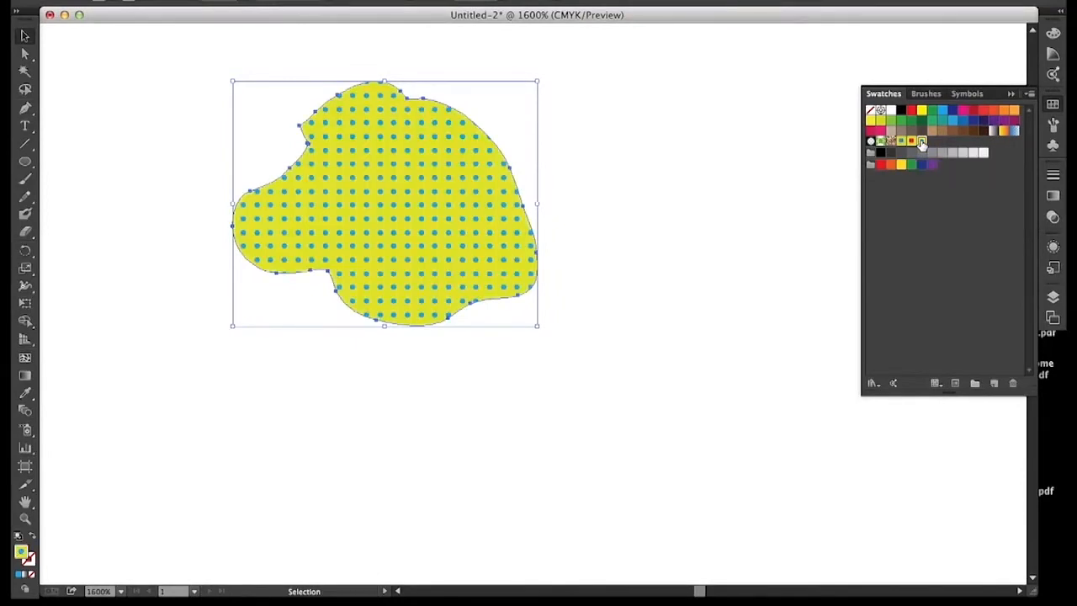
Step: Enlarge the dotted freeform shape considerably in both width and height
drag(539, 327, 653, 497)
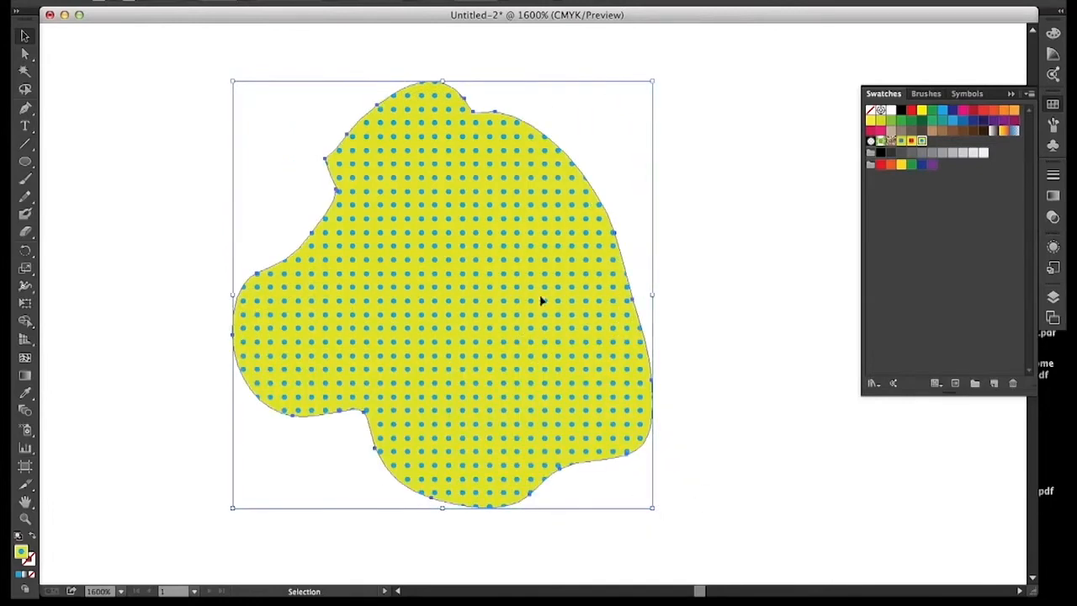
drag(656, 506, 671, 506)
click(582, 414)
key(super+minus)
key(super+minus)
key(super+minus)
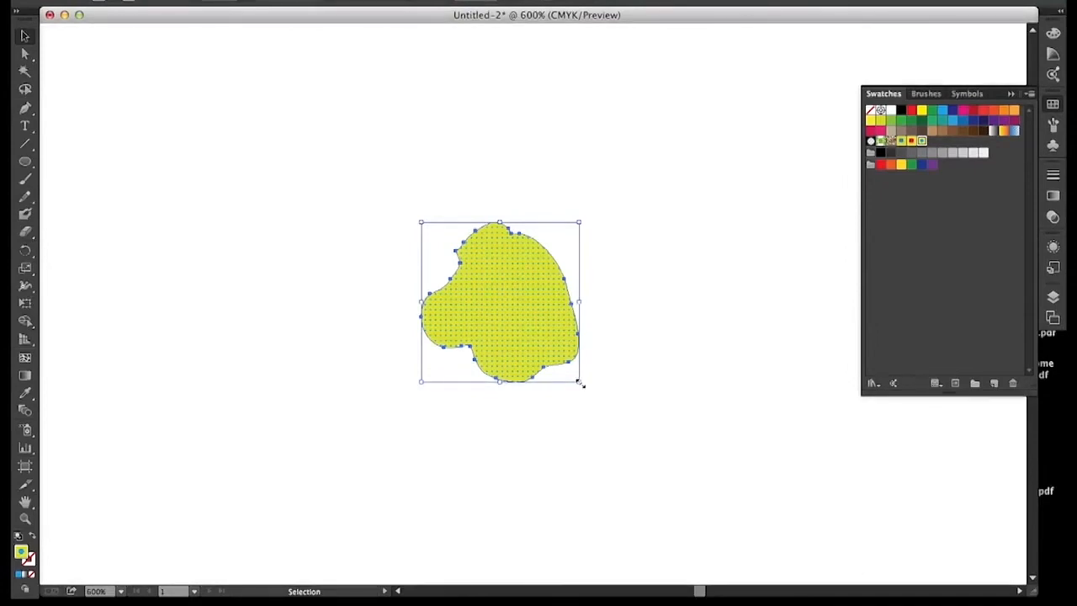
Step: Delete the dotted freeform shape and draw a square with the Rectangle tool, filled with bright yellow
key(super+z)
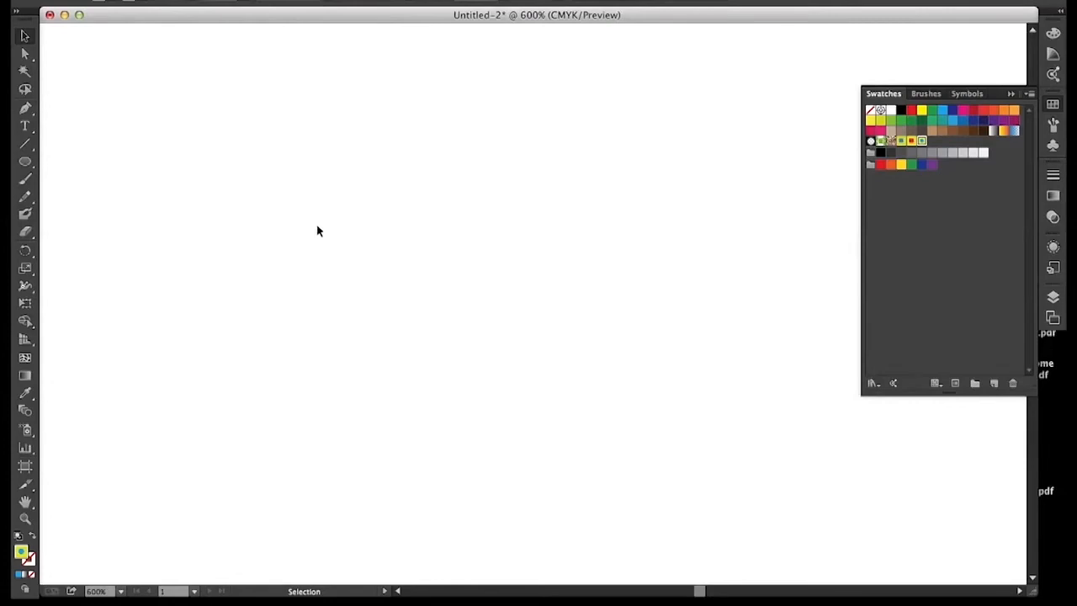
drag(22, 165, 82, 161)
drag(376, 229, 496, 365)
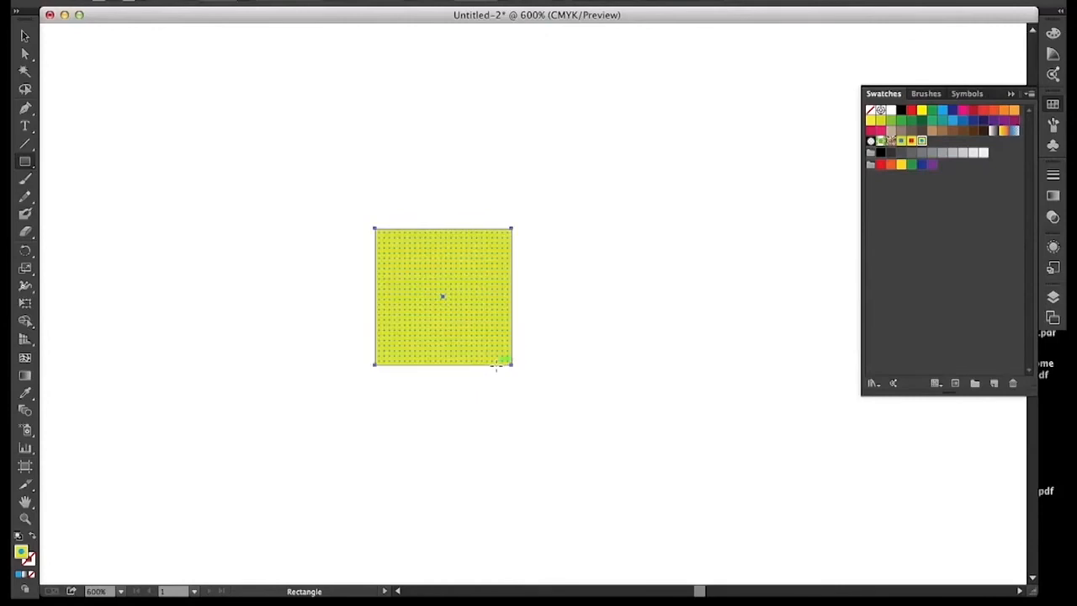
click(921, 111)
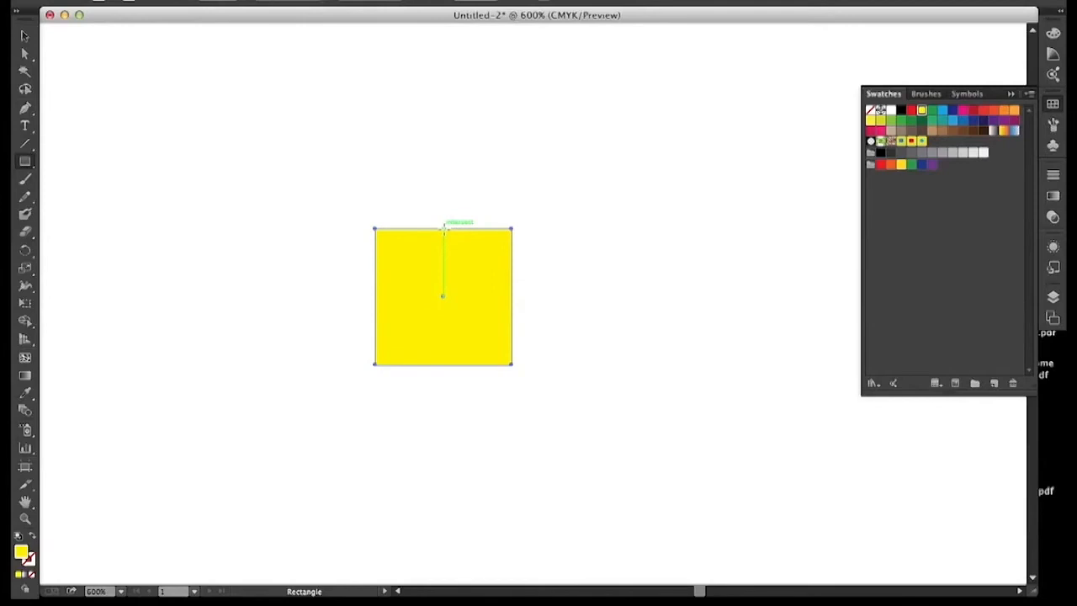
Step: Draw a rectangle about 0.22 by 0.43 in over the right half of the yellow square and fill it with light blue
mouse_move(443, 228)
mouse_down()
mouse_move(480, 339)
mouse_move(512, 367)
mouse_up()
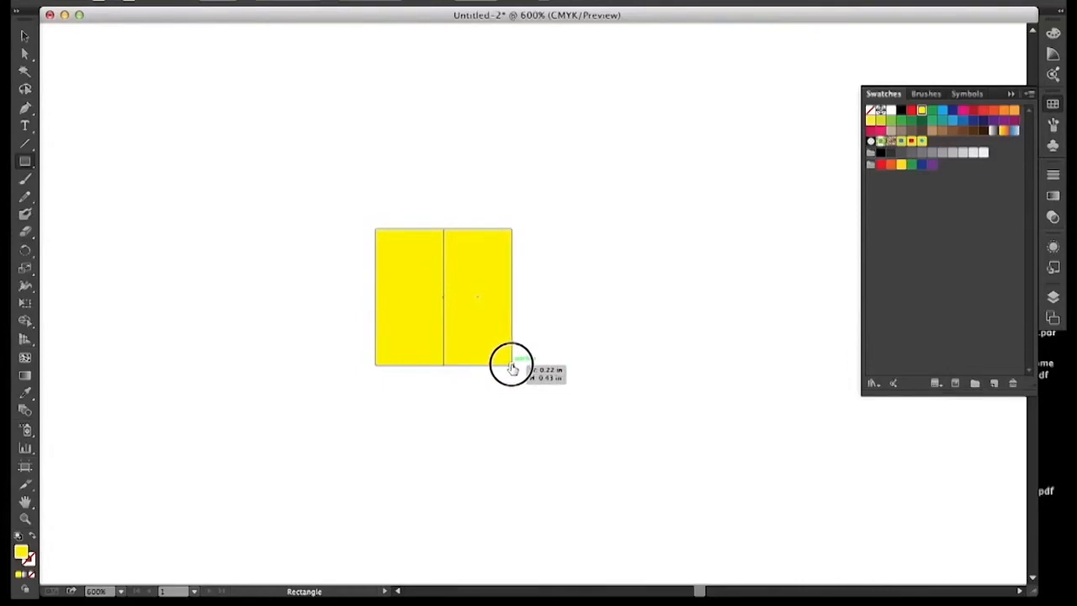
drag(512, 366, 511, 366)
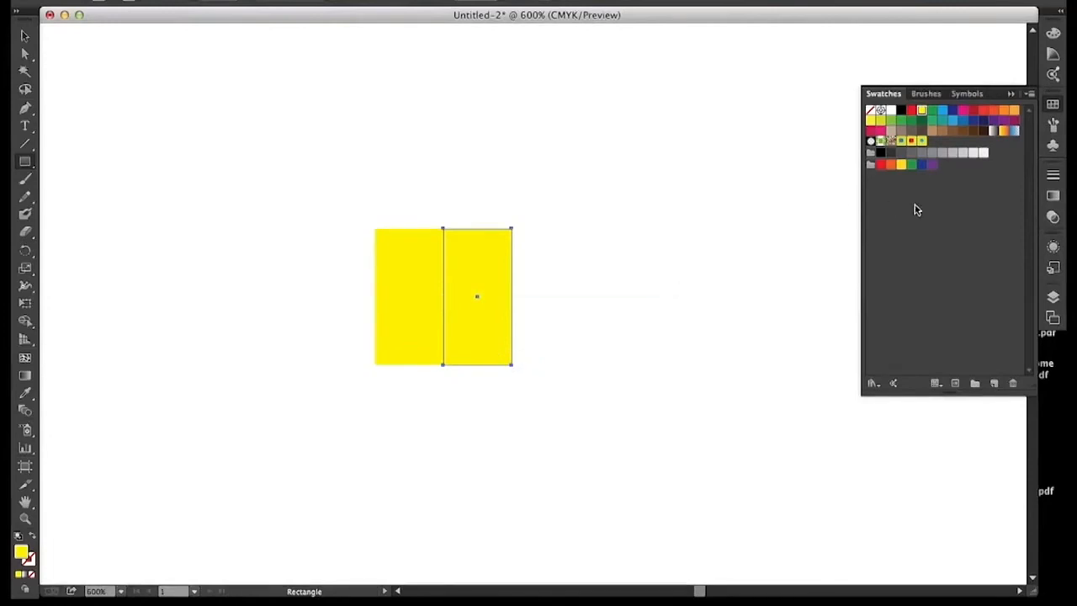
click(942, 111)
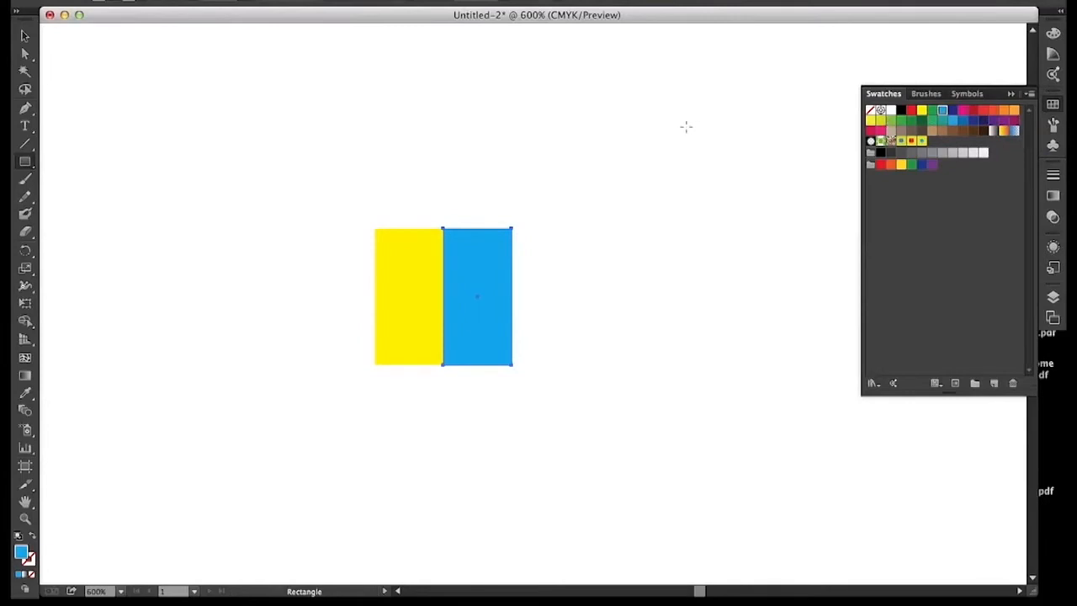
Step: Select the yellow square and blue rectangle together and scale them down proportionally to a tiny tile
click(24, 35)
drag(253, 112, 552, 362)
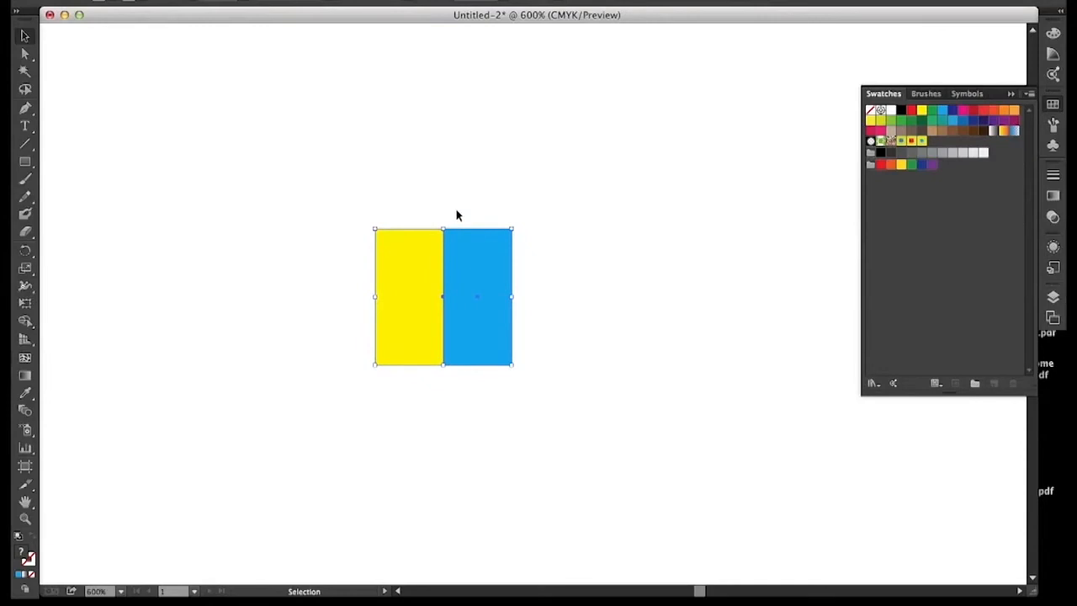
drag(513, 230, 392, 348)
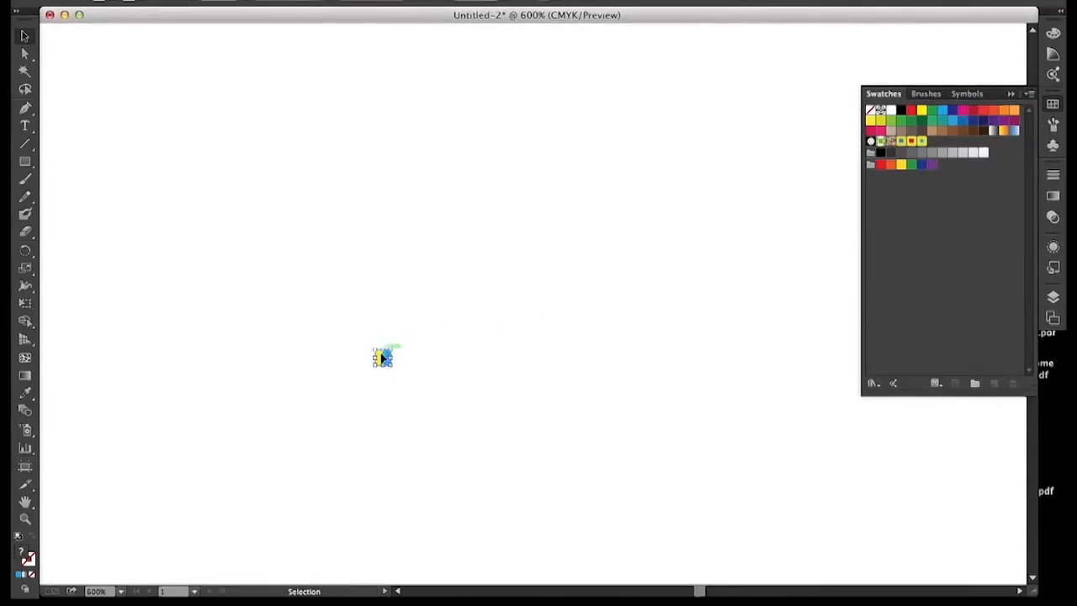
Step: Add the yellow-and-blue striped tile to the swatches as a new pattern and delete the tile artwork
drag(380, 358, 945, 211)
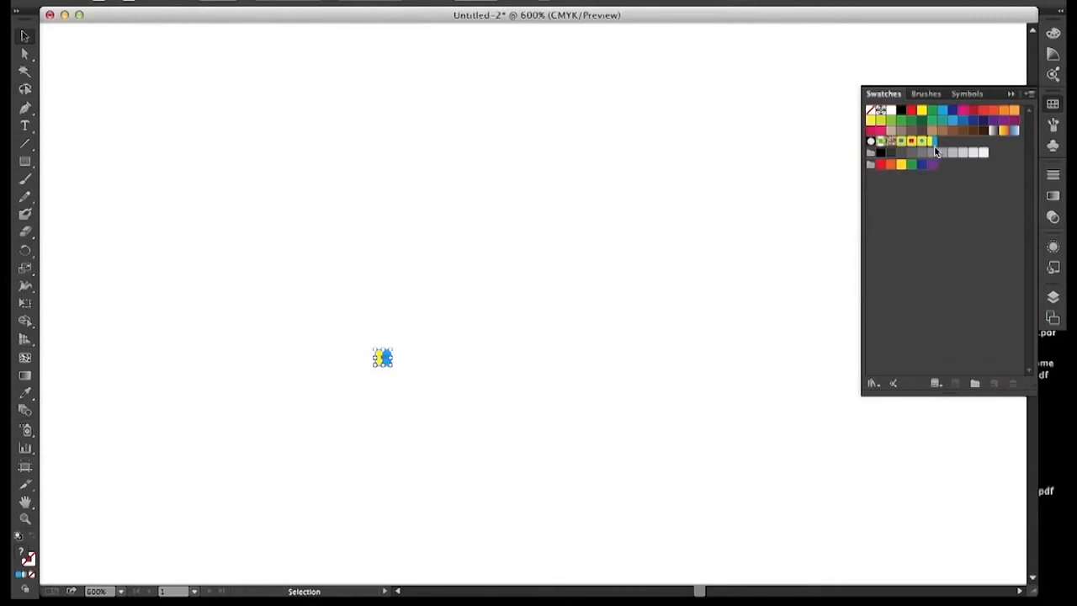
drag(328, 312, 457, 394)
key(Delete)
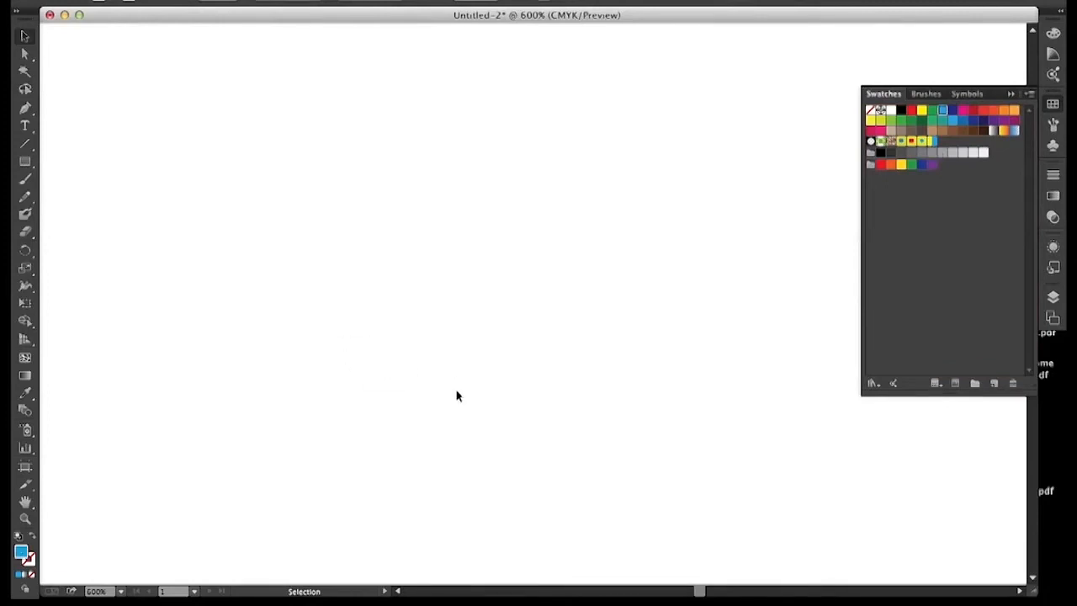
Step: Draw a large rectangle across the artboard and fill it with the new yellow-and-blue stripe pattern swatch
click(25, 161)
drag(81, 143, 667, 516)
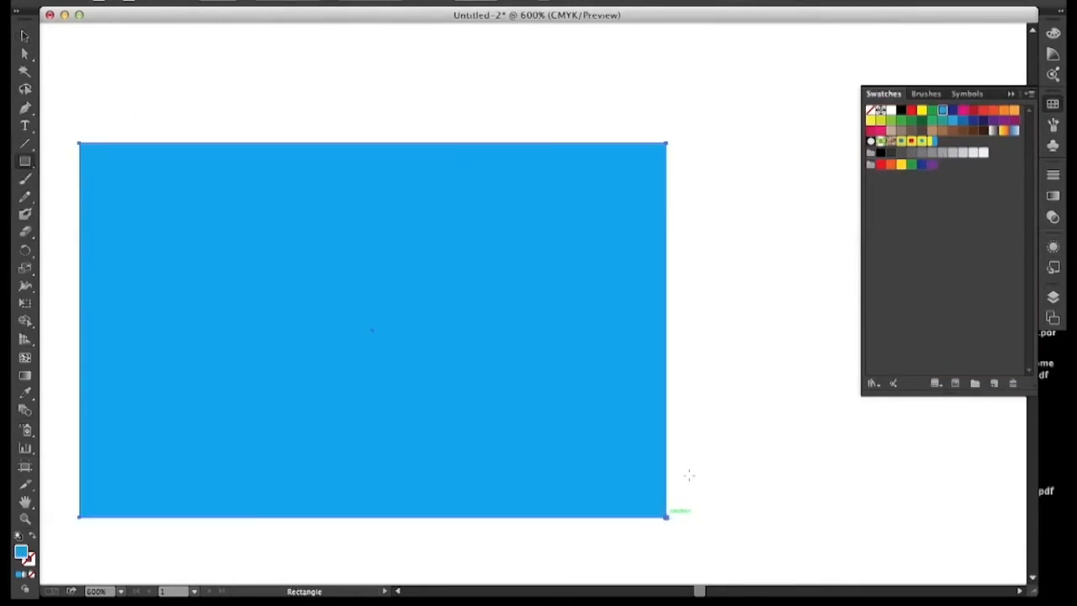
click(932, 141)
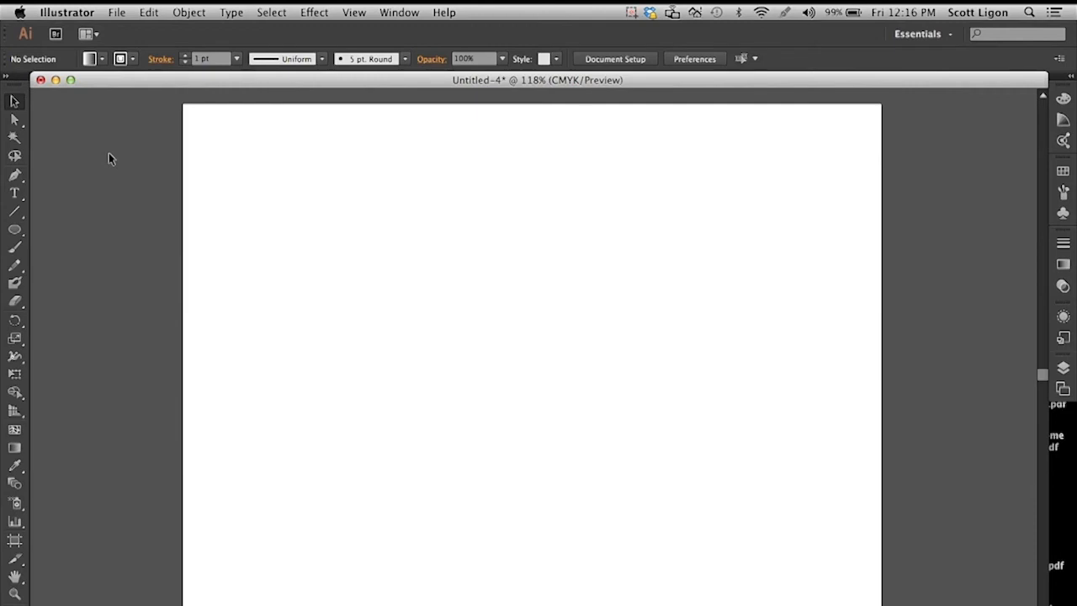
Step: Switch the linear gradient's white start stop to CMYK and color it bright red (about C 6, M 99, Y 100, K 1)
click(392, 11)
click(392, 11)
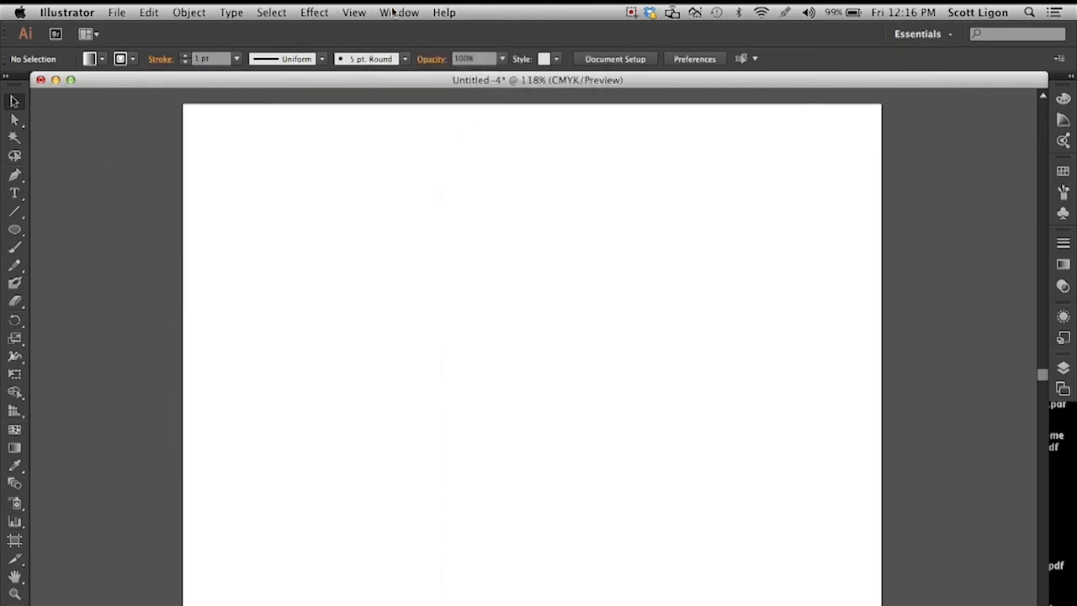
click(1064, 264)
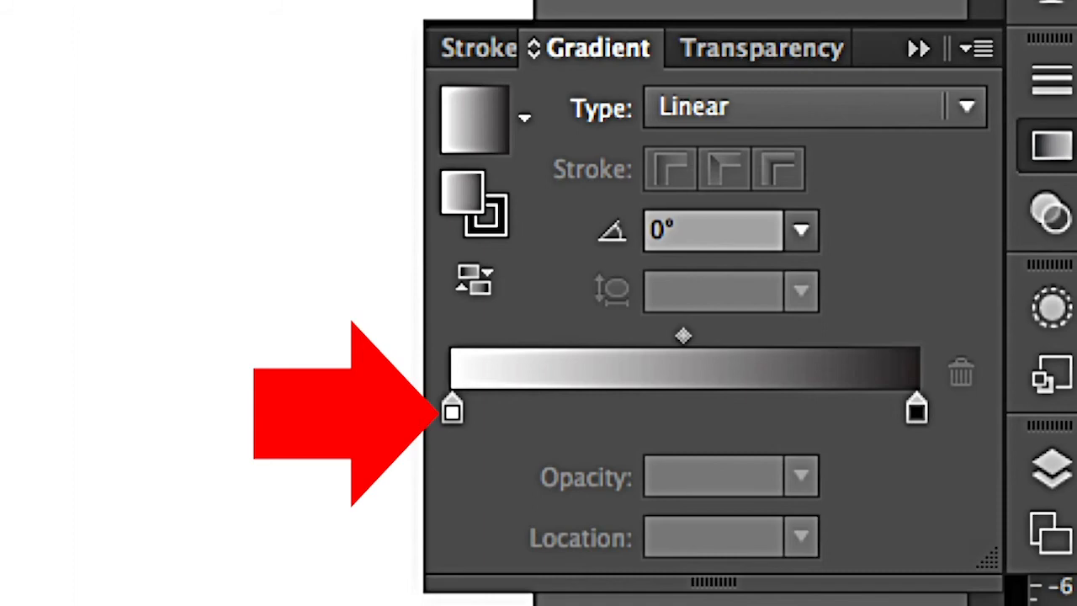
double_click(451, 411)
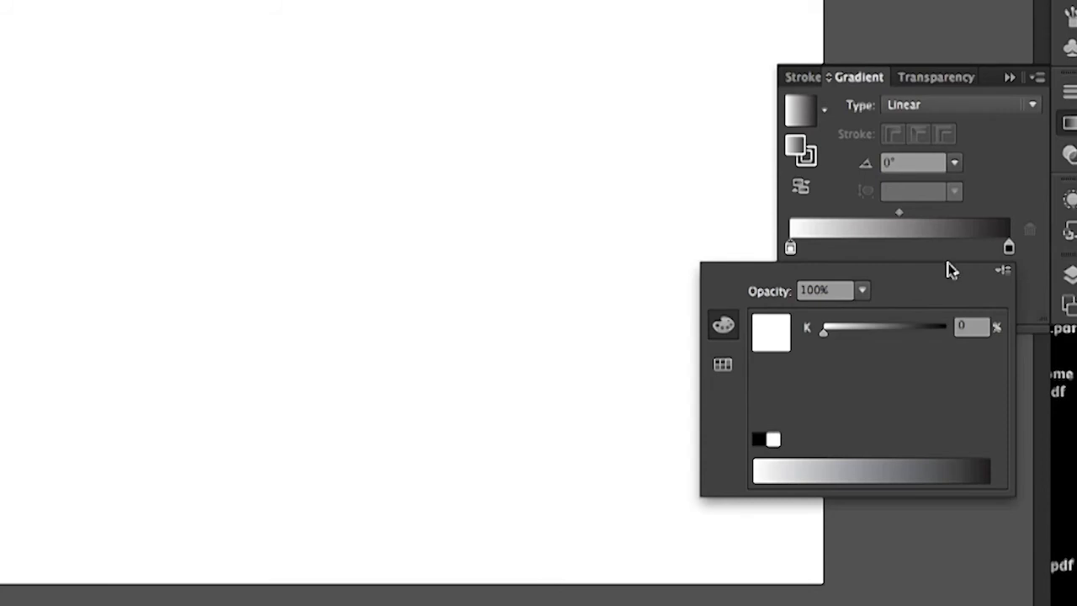
click(1002, 274)
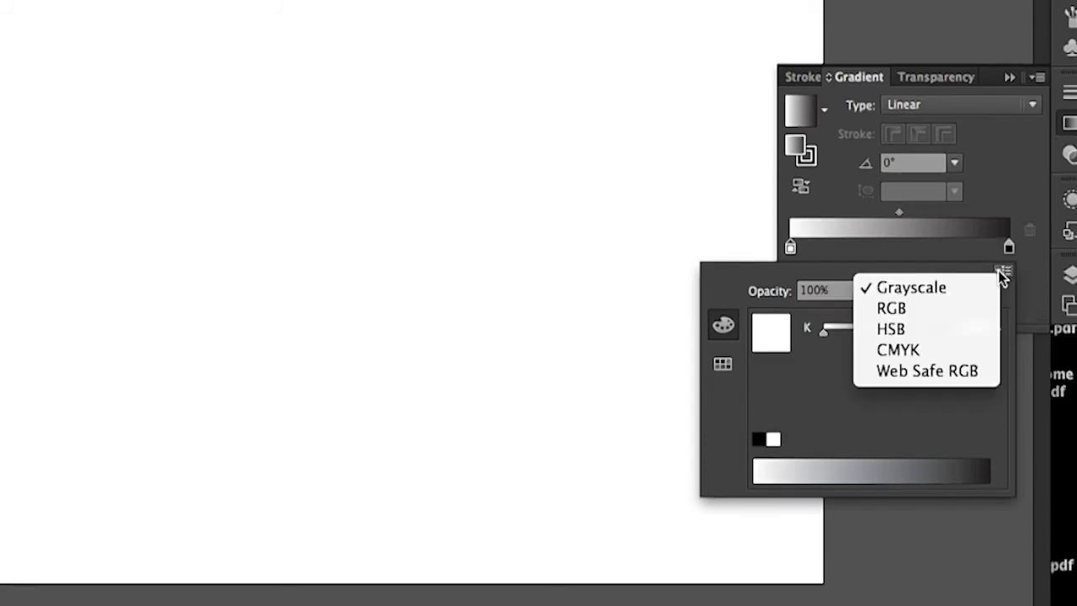
click(965, 344)
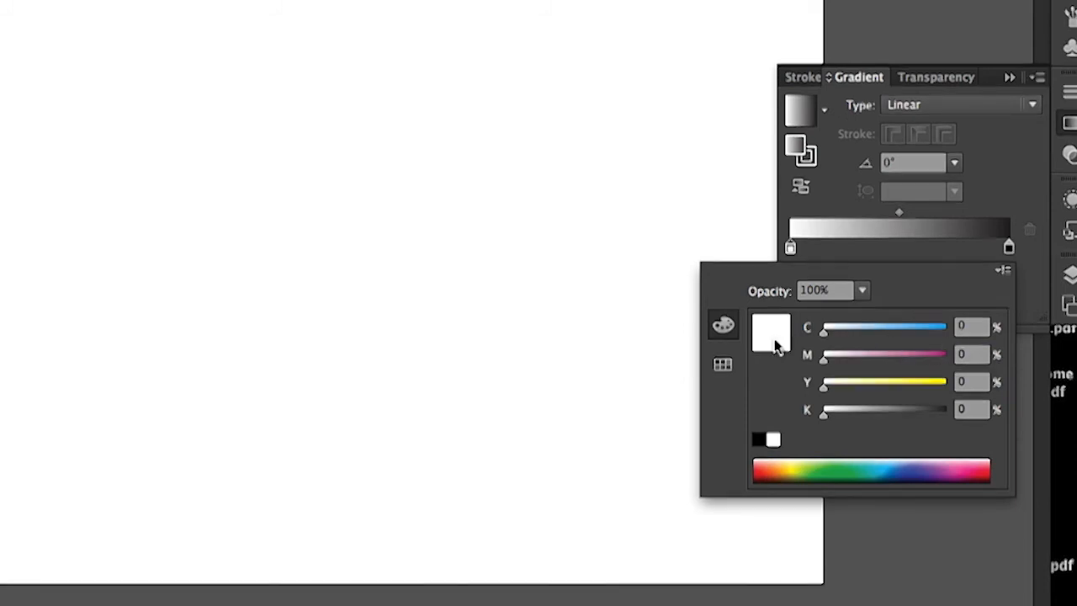
click(762, 469)
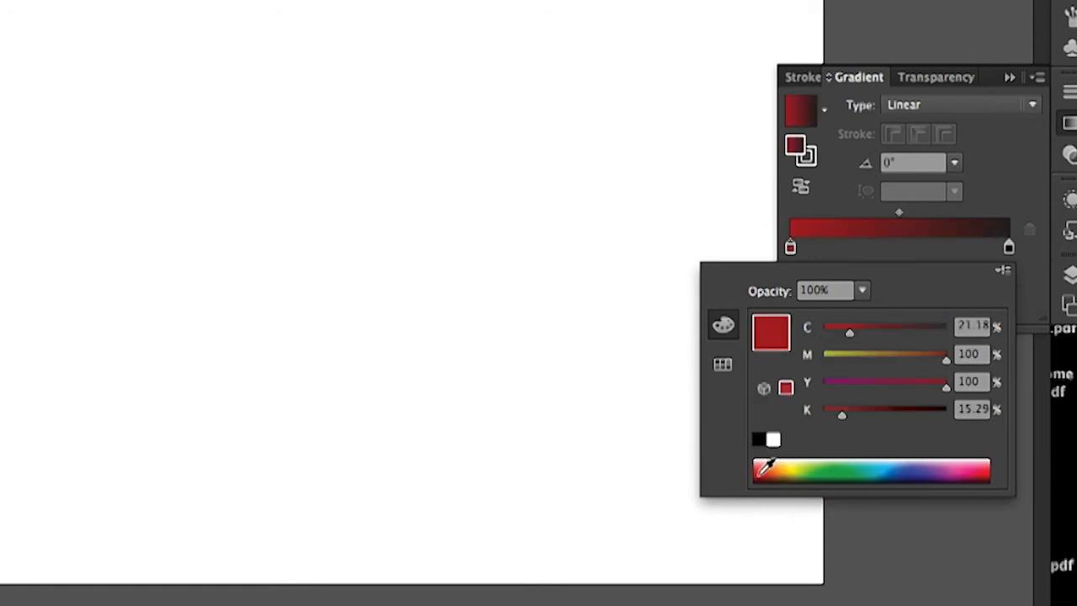
click(762, 471)
click(762, 471)
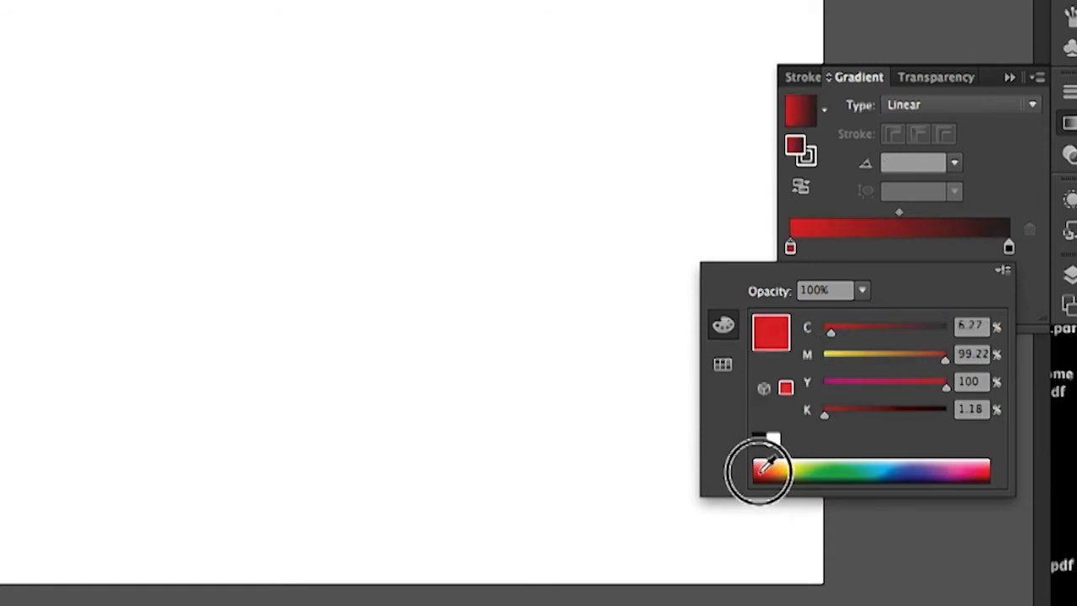
click(972, 258)
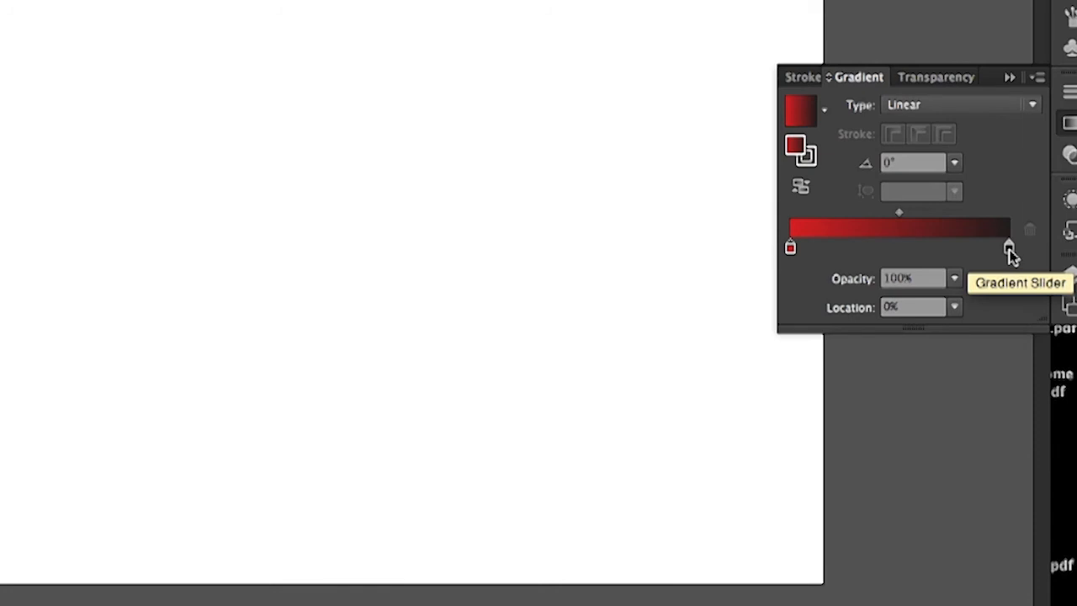
Step: Switch the gradient's black end stop to CMYK and color it yellow-green from the color spectrum
double_click(1010, 252)
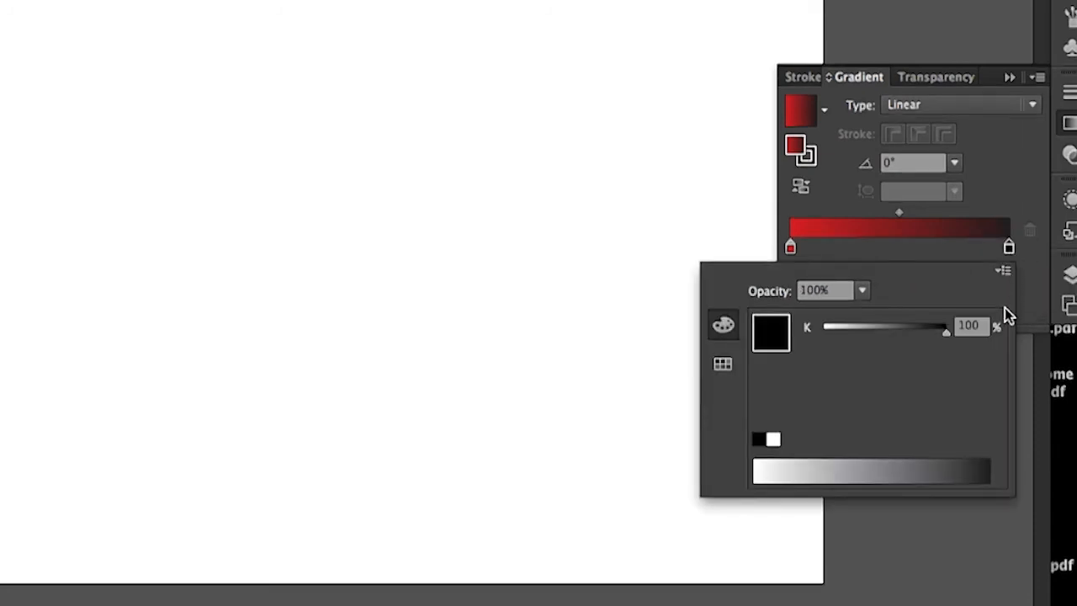
click(1000, 275)
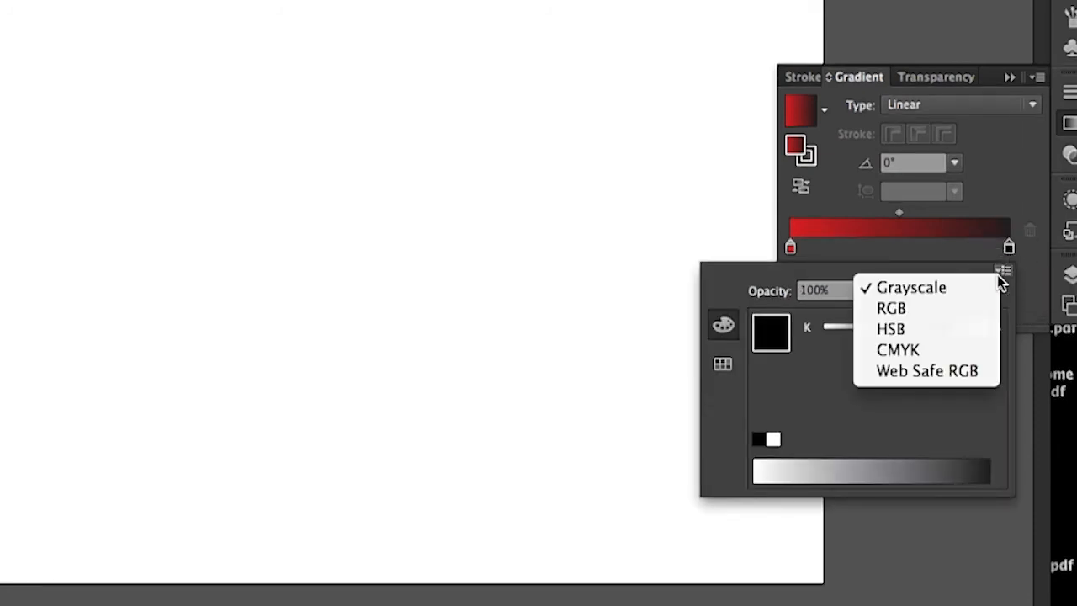
click(965, 351)
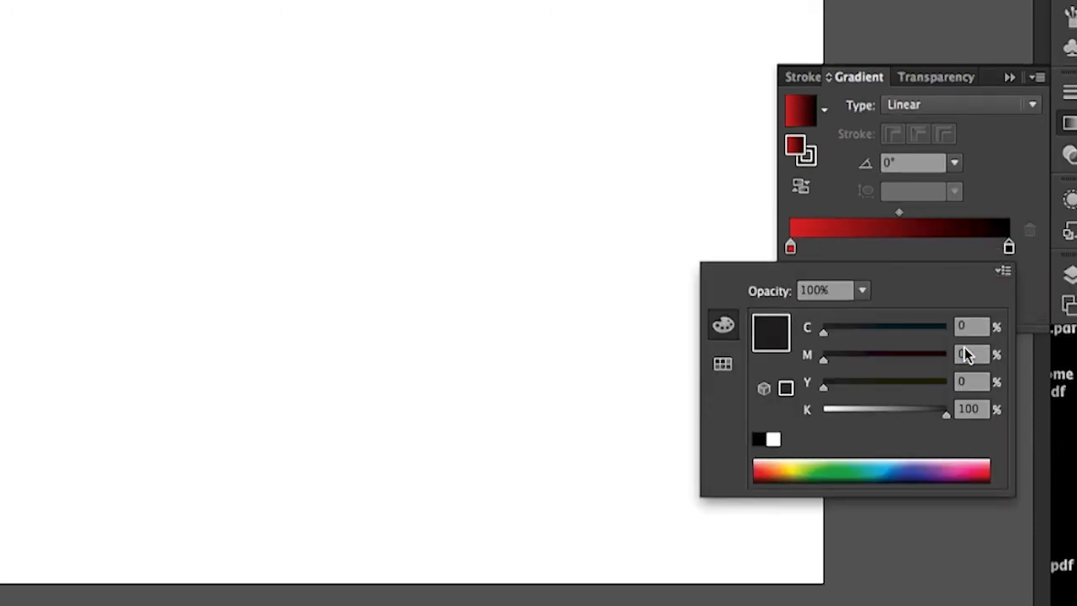
click(807, 467)
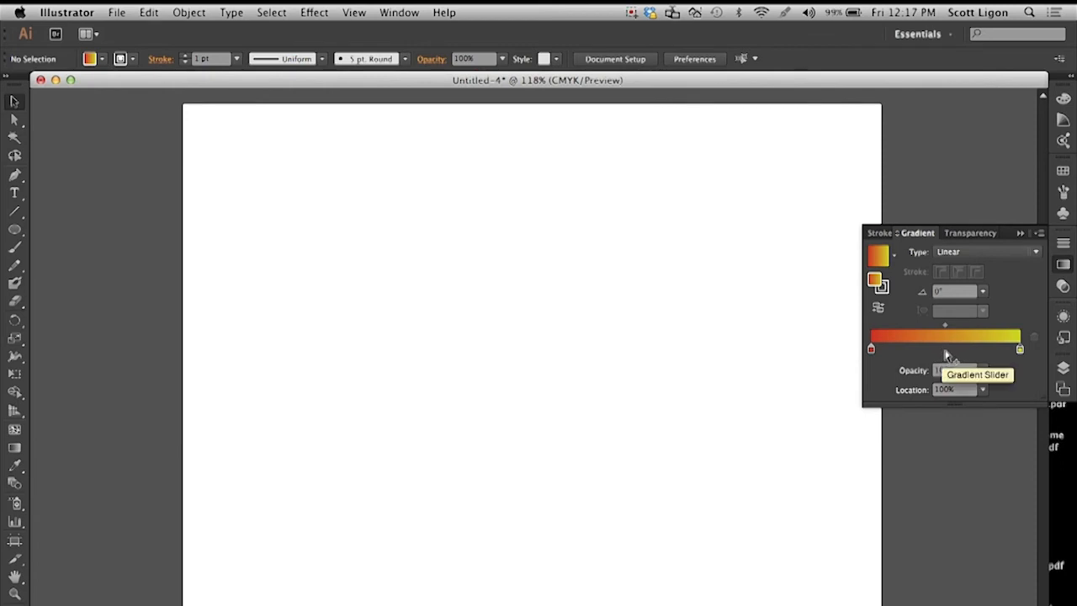
Step: Add a middle color stop at about 50% on the gradient and color it green from the spectrum
click(944, 347)
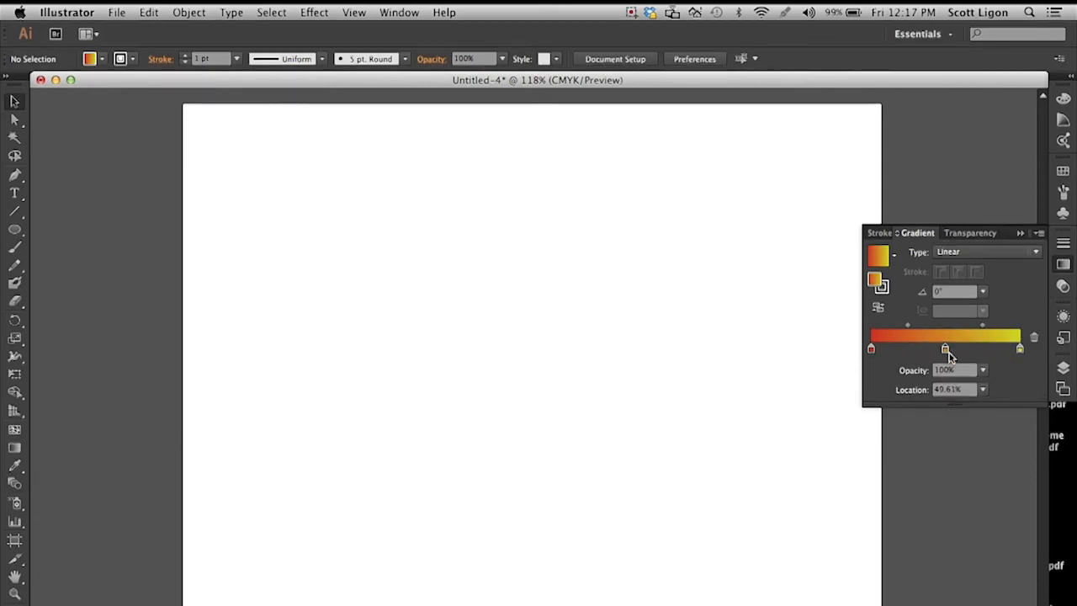
double_click(945, 350)
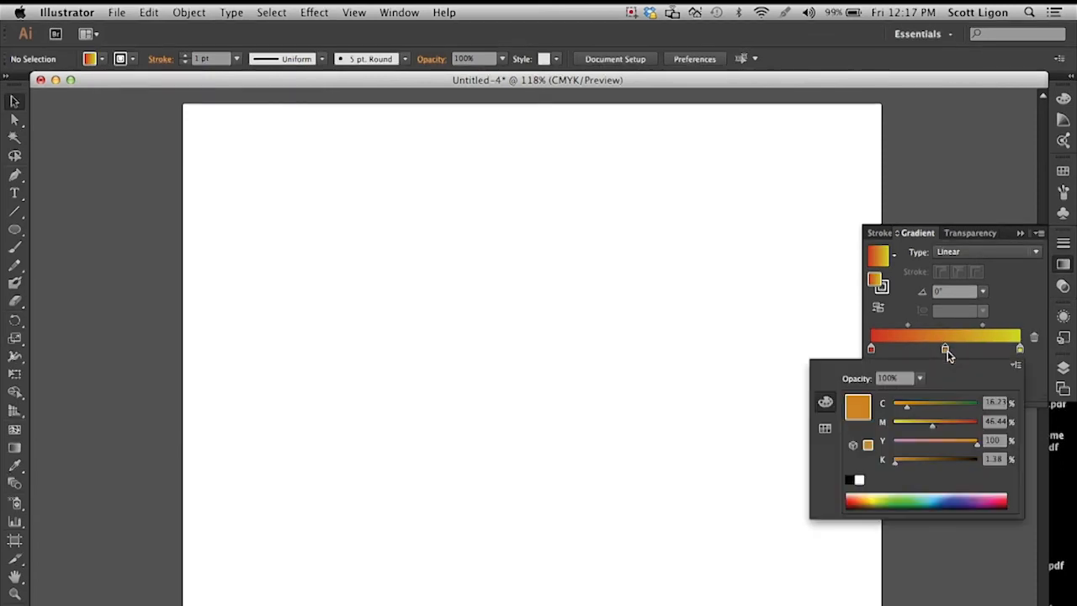
click(892, 499)
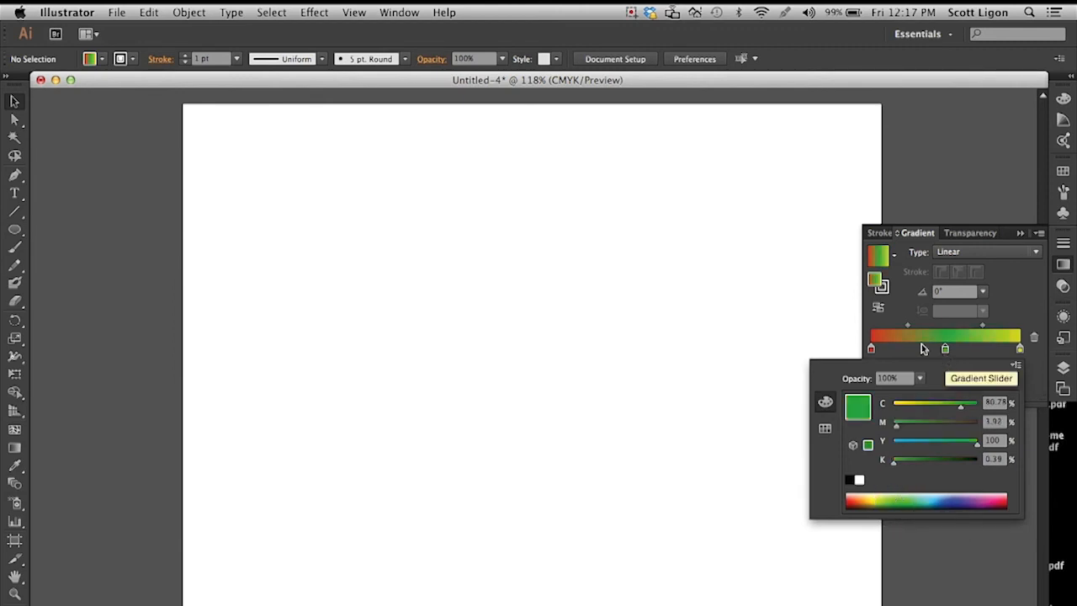
click(947, 351)
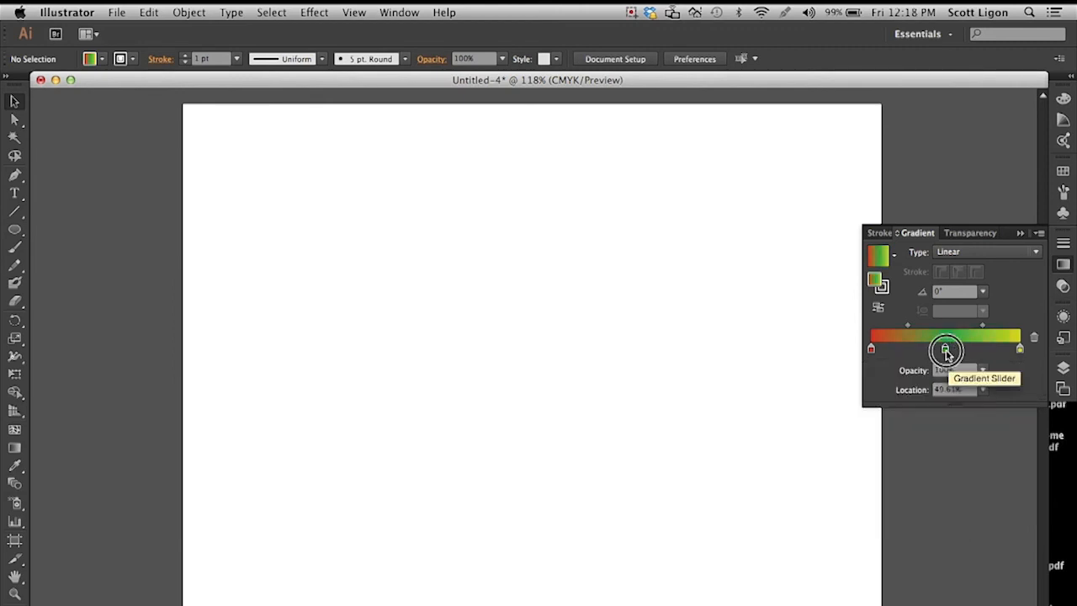
Step: Remove the green middle color stop from the linear gradient, leaving only the red and yellow-green stops
mouse_move(945, 349)
mouse_down()
mouse_move(987, 352)
mouse_move(910, 358)
mouse_move(950, 352)
mouse_up()
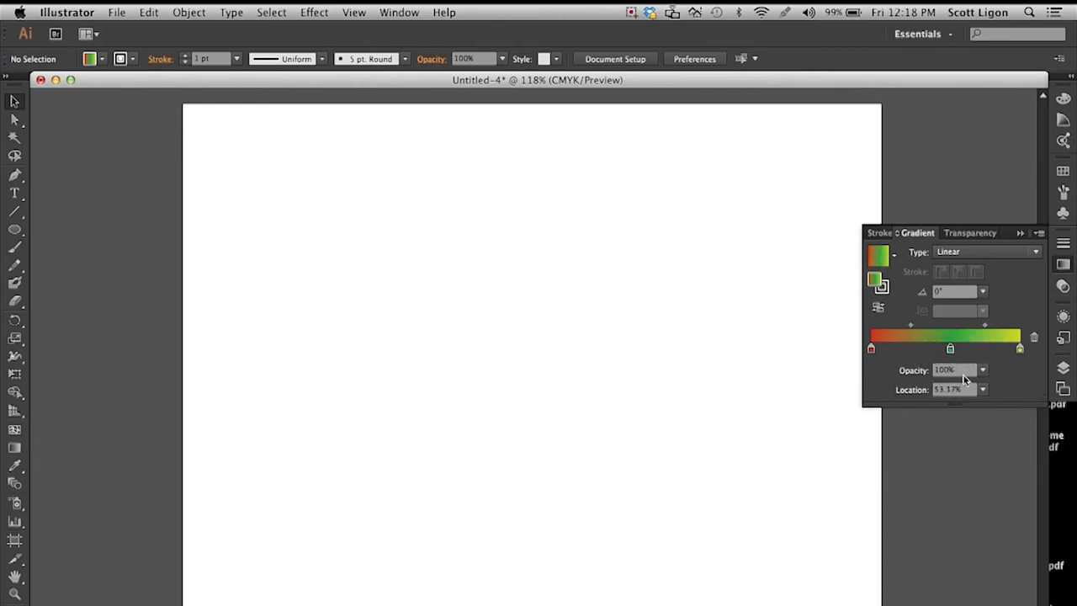
drag(952, 352, 959, 390)
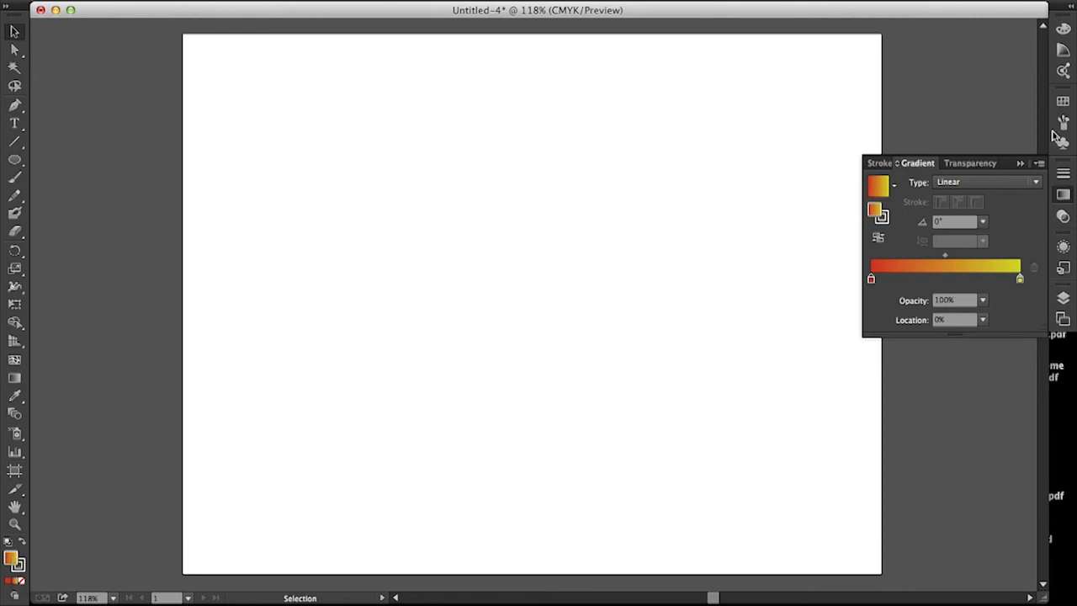
Step: Save the current gradient as a new swatch named "orange yellow"
click(1063, 101)
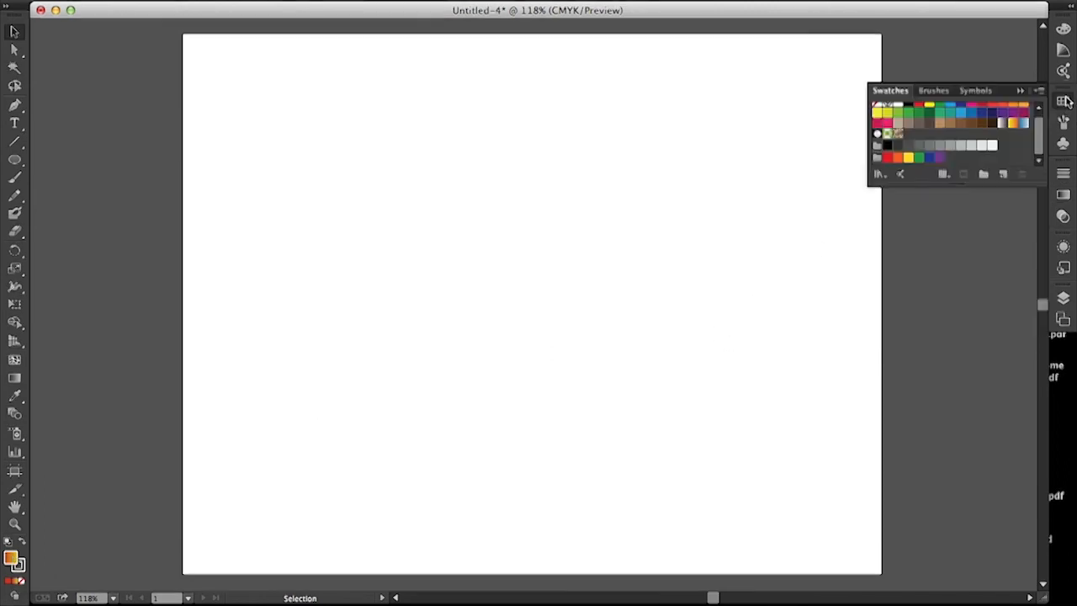
click(1002, 175)
text(orange yellow)
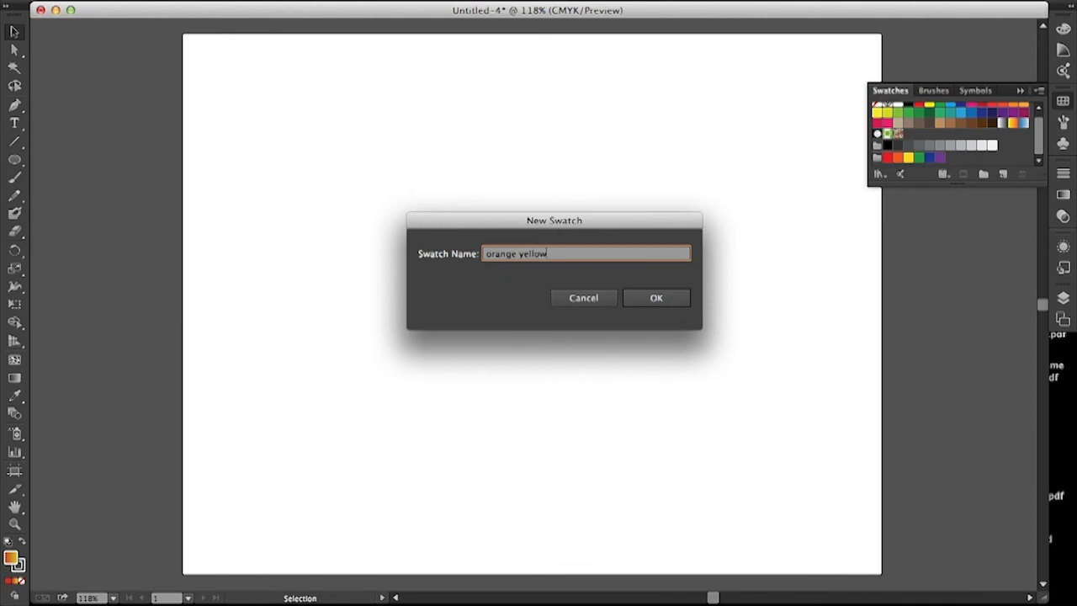
click(654, 297)
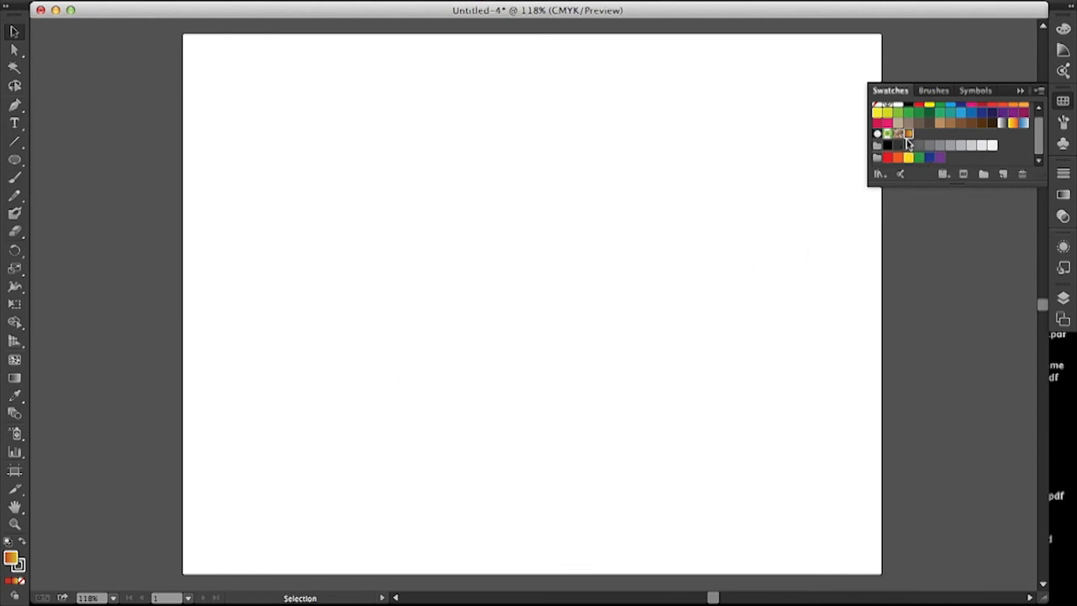
Step: Draw a large rectangle mid-artboard, fill it with solid red, and reapply the "orange yellow" gradient swatch
key(m)
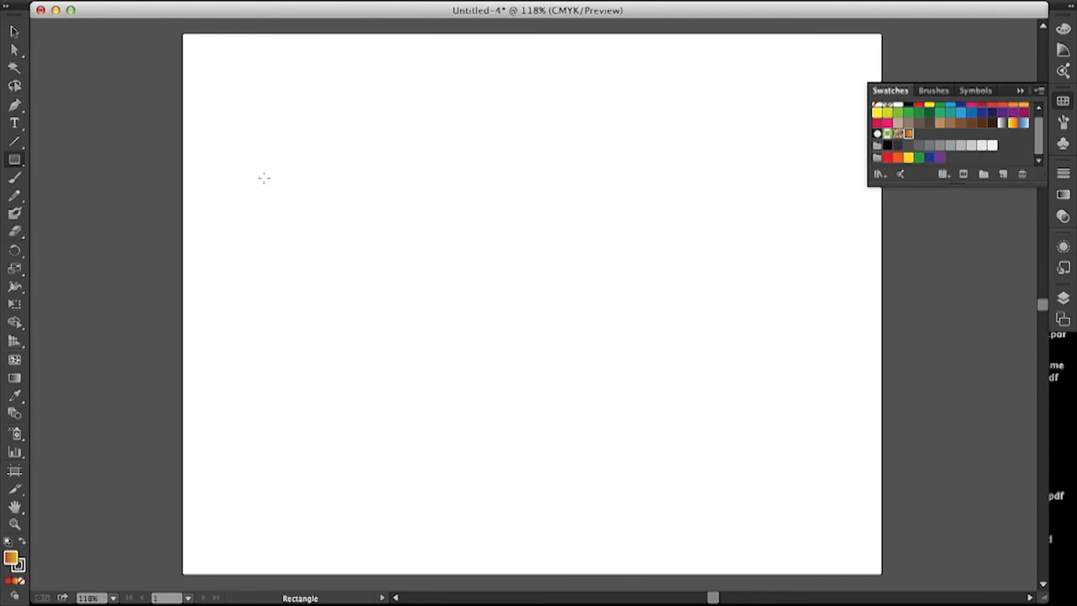
drag(264, 177, 762, 461)
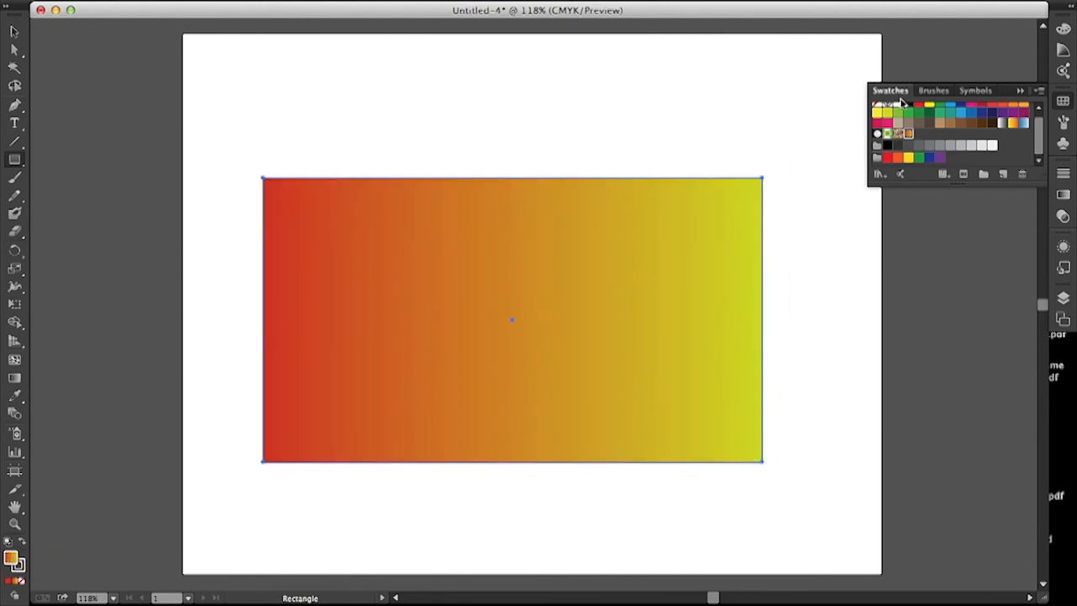
click(889, 158)
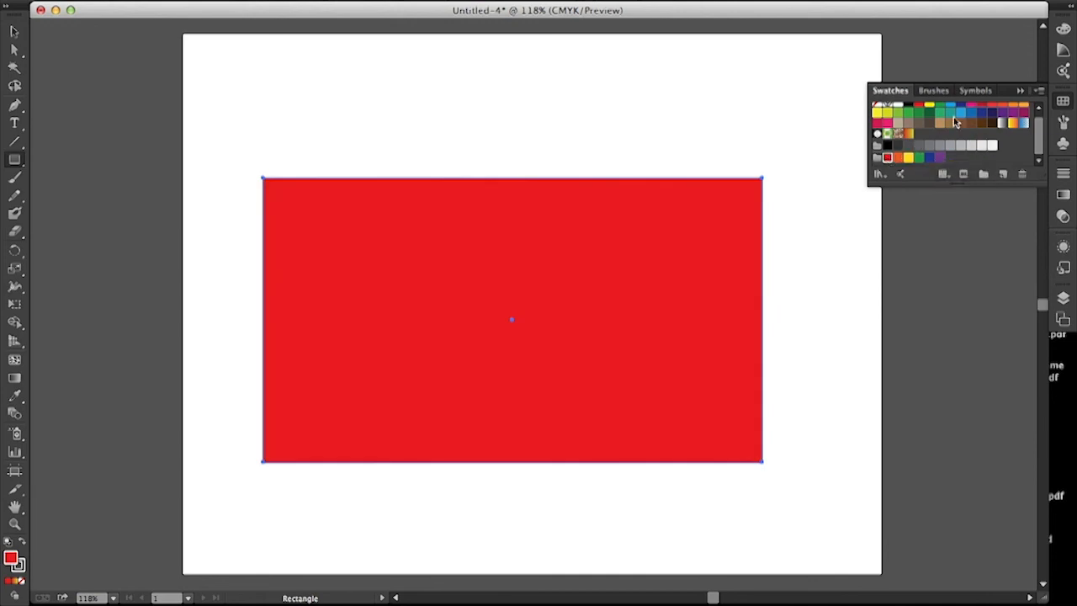
click(908, 135)
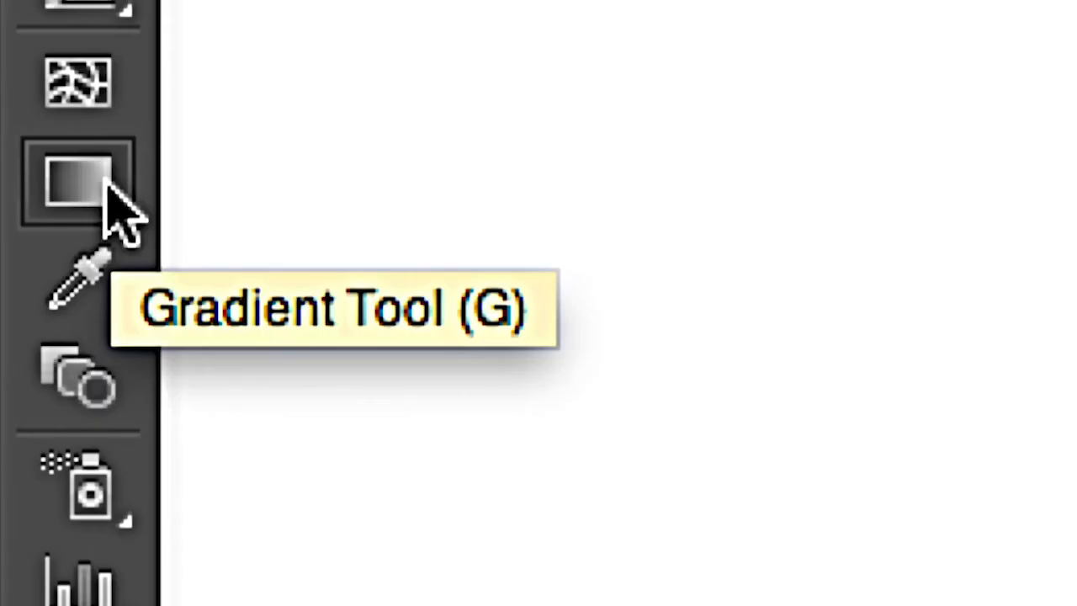
Step: Redirect the rectangle's gradient at several angles with the Gradient tool, finishing nearly horizontal with red on the left, and delete the rectangle
click(105, 180)
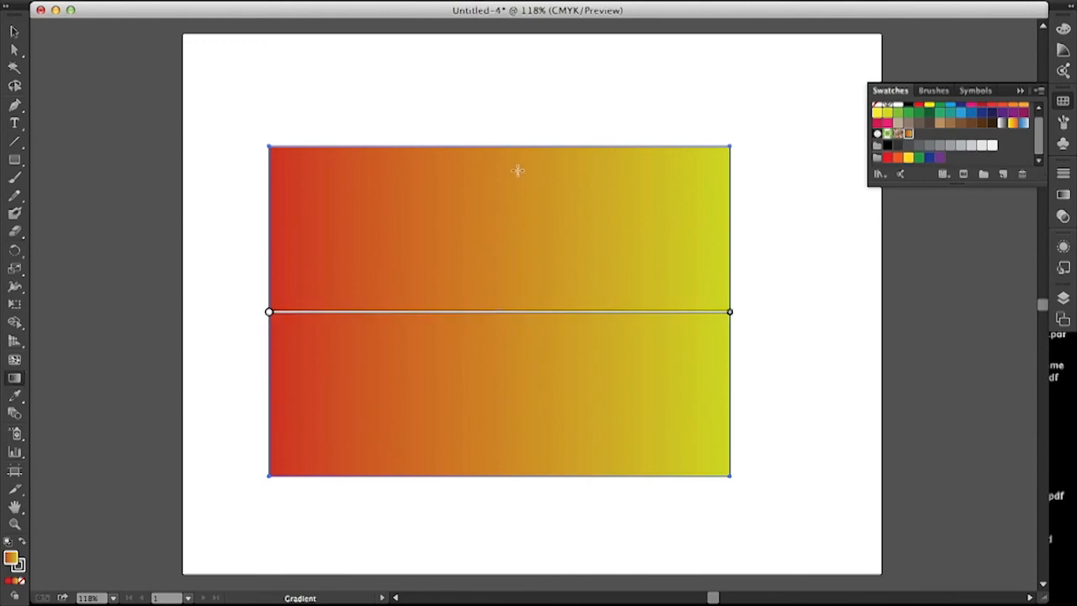
drag(518, 171, 461, 460)
drag(326, 202, 670, 529)
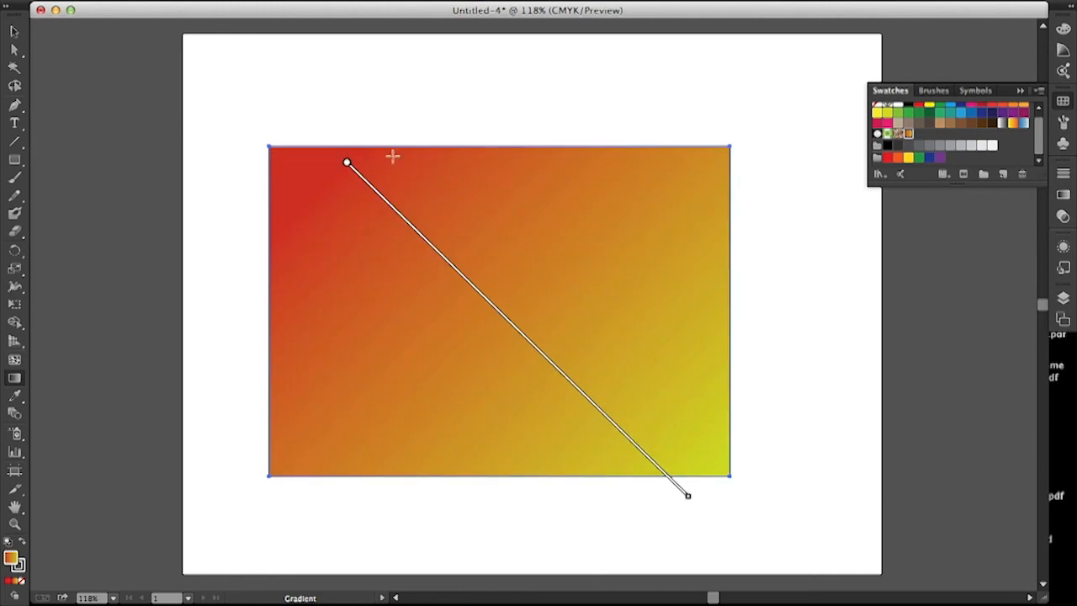
drag(346, 89, 456, 250)
drag(579, 81, 470, 462)
drag(598, 128, 572, 492)
drag(590, 78, 554, 223)
drag(607, 93, 426, 553)
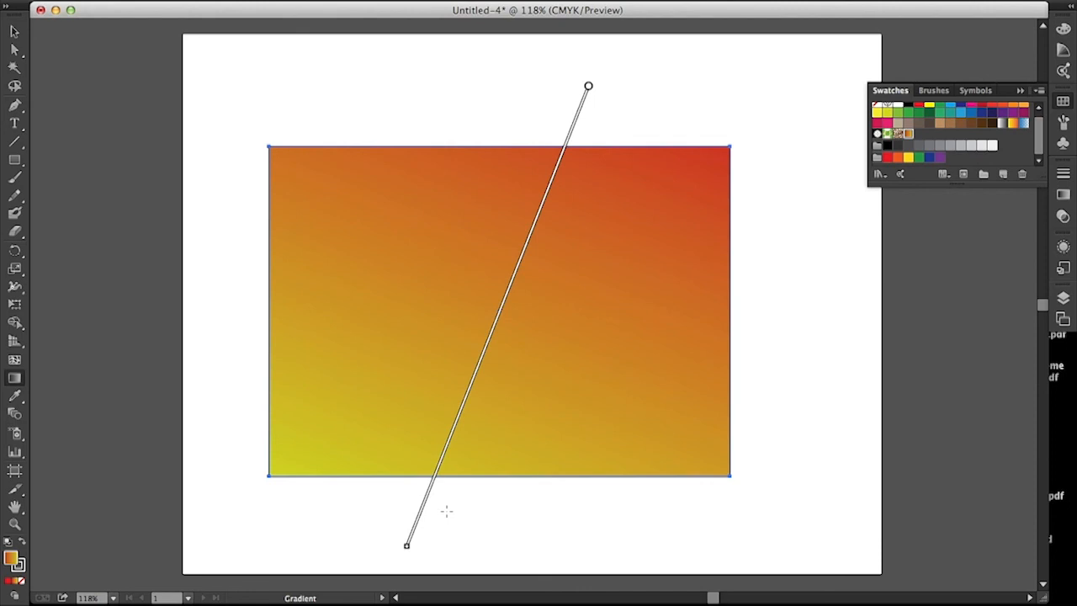
drag(213, 303, 757, 318)
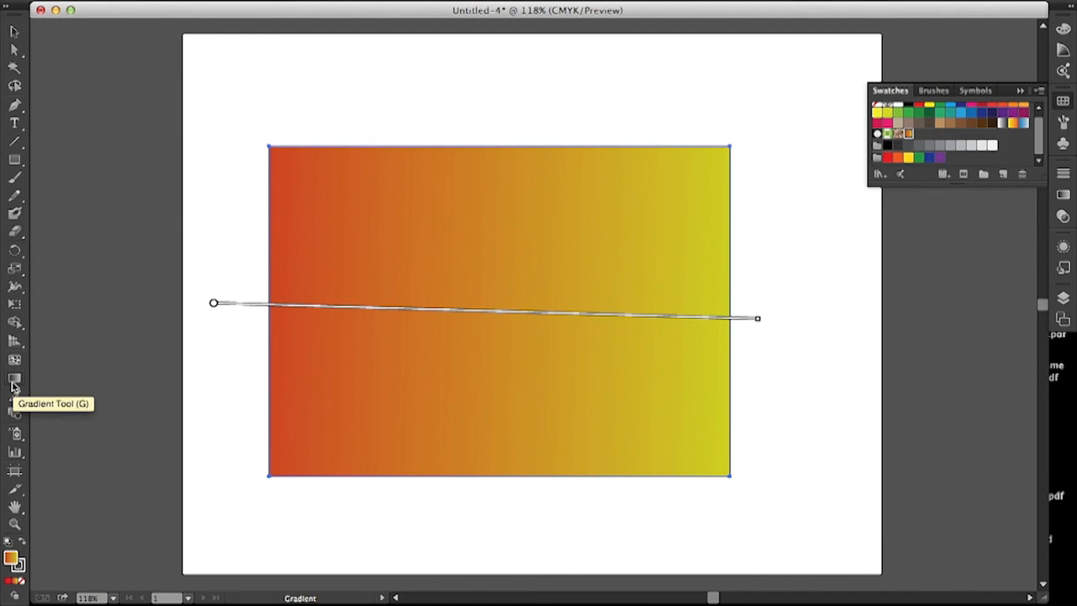
key(Delete)
key(v)
Step: Change the gradient type to Radial and reverse its color stops, with yellow-green near the start and red at 100%
click(1063, 194)
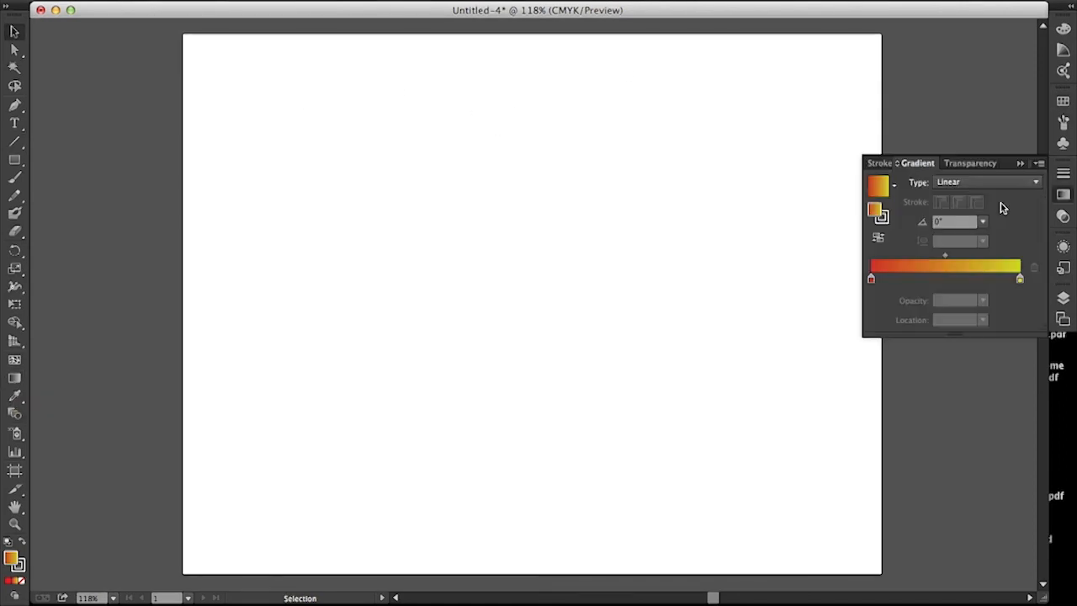
click(983, 182)
click(976, 217)
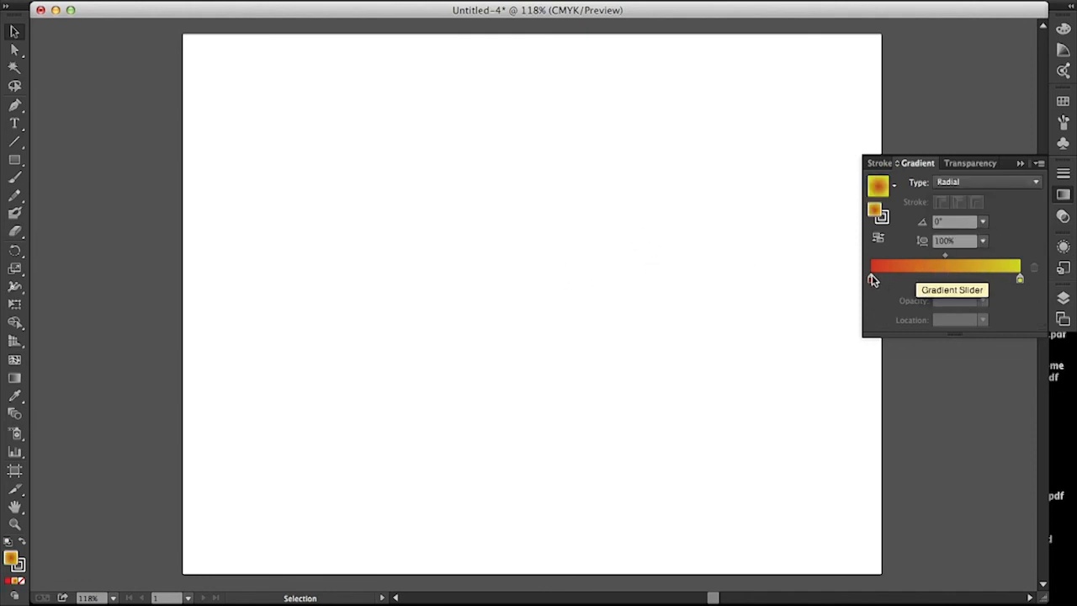
mouse_move(872, 281)
mouse_down()
mouse_move(1001, 287)
mouse_move(859, 290)
mouse_up()
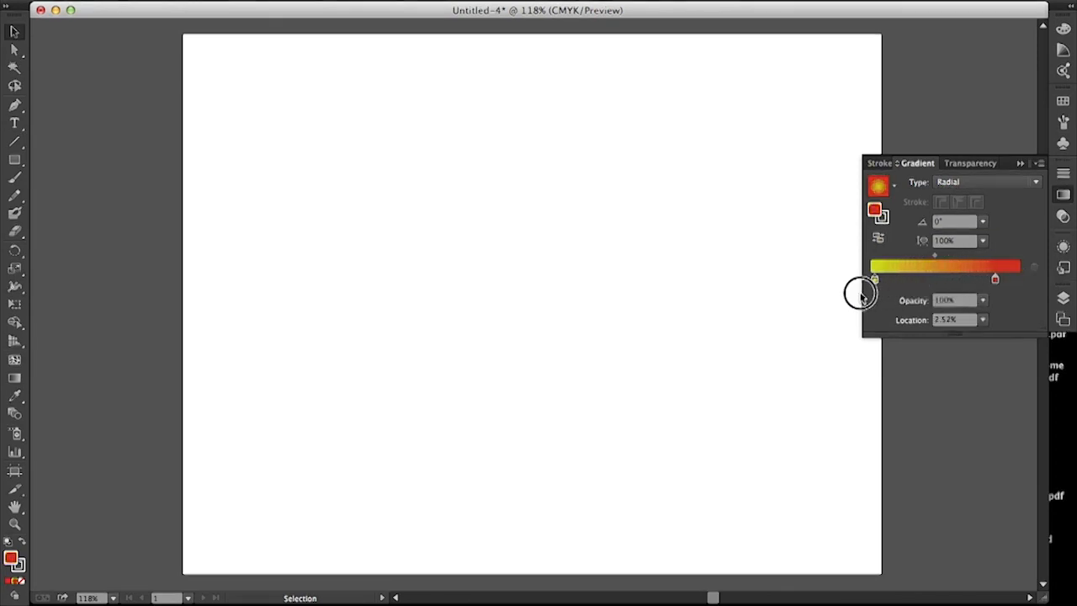
drag(994, 280, 1020, 278)
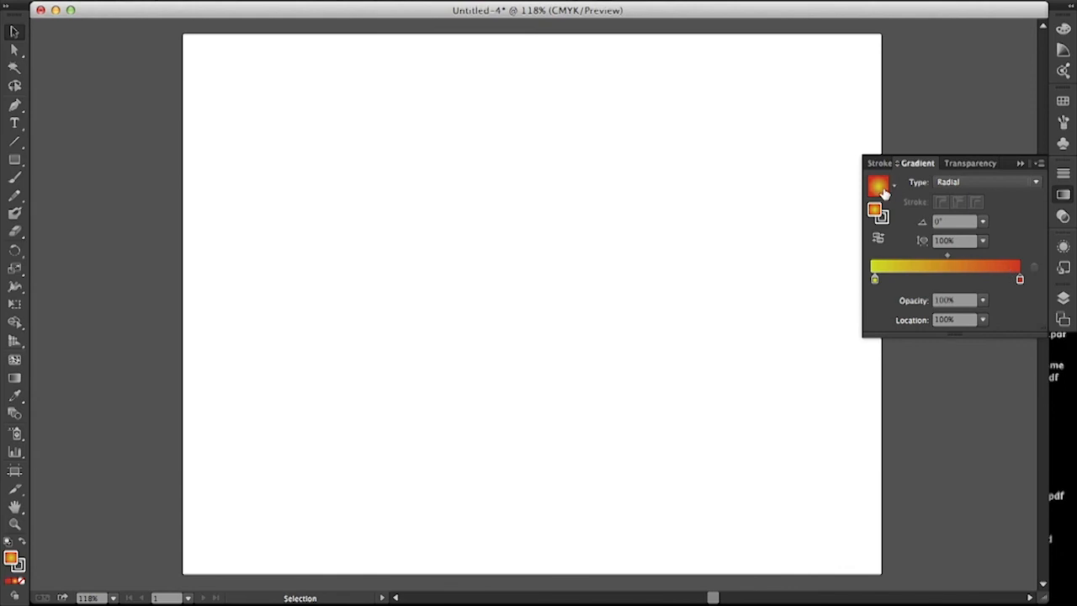
Step: Draw a circle filled with the radial gradient in the upper middle of the artboard using the Ellipse tool
drag(15, 159, 67, 198)
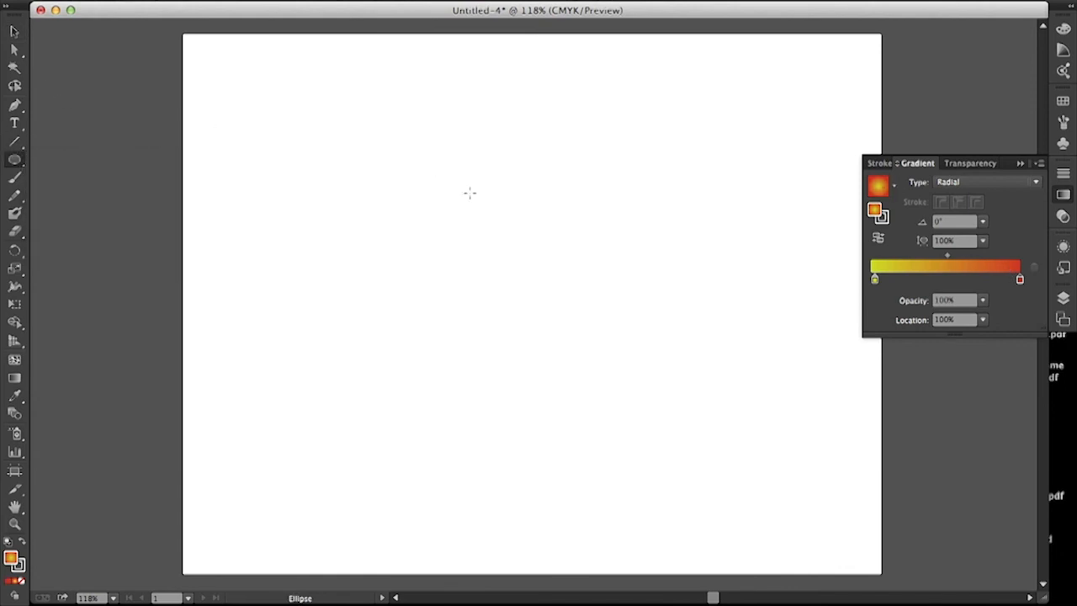
drag(412, 132, 674, 396)
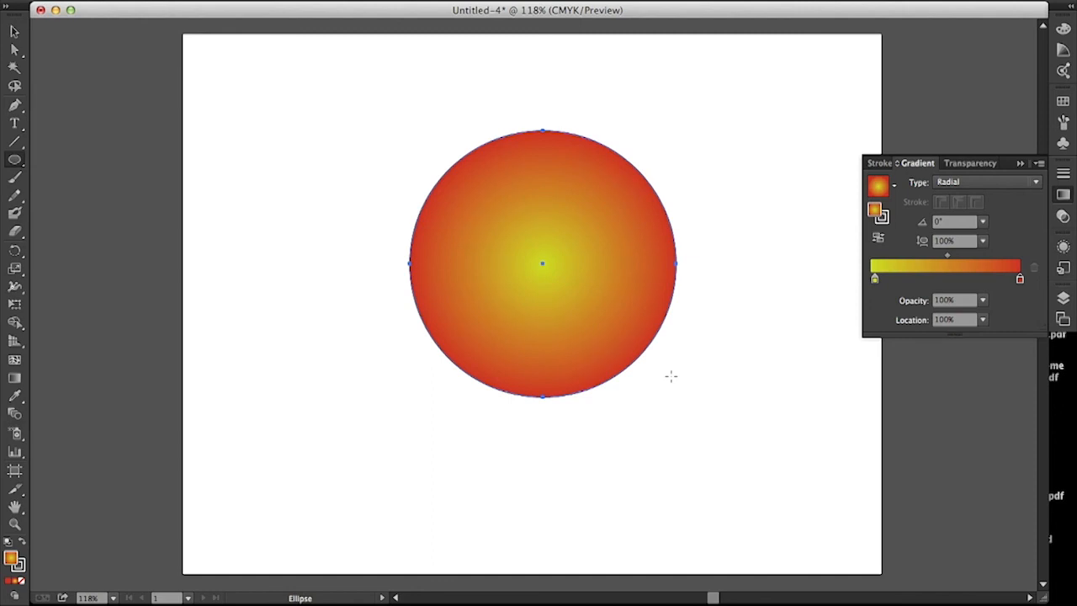
Step: Shift the circle's radial gradient center toward its lower left with the Gradient tool, and delete the circle
click(14, 378)
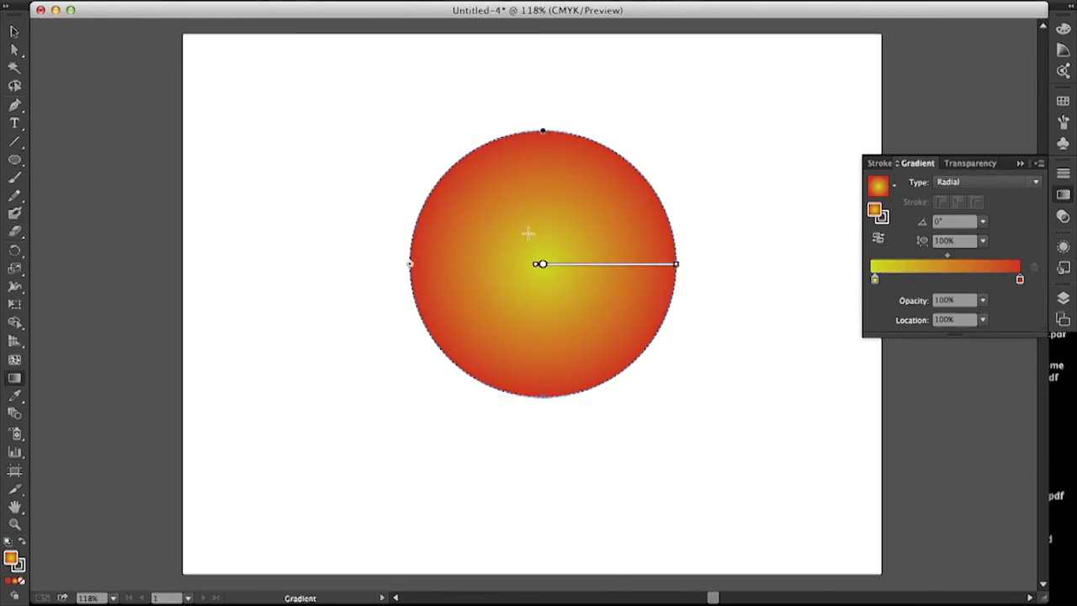
mouse_move(541, 264)
mouse_down()
mouse_move(493, 272)
mouse_move(499, 304)
mouse_up()
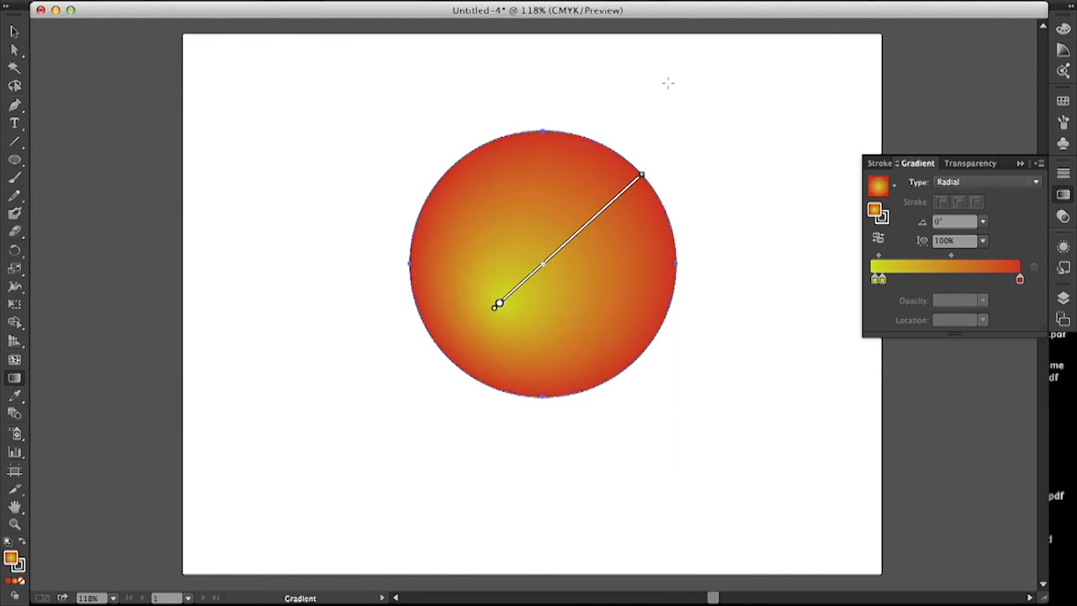
key(Delete)
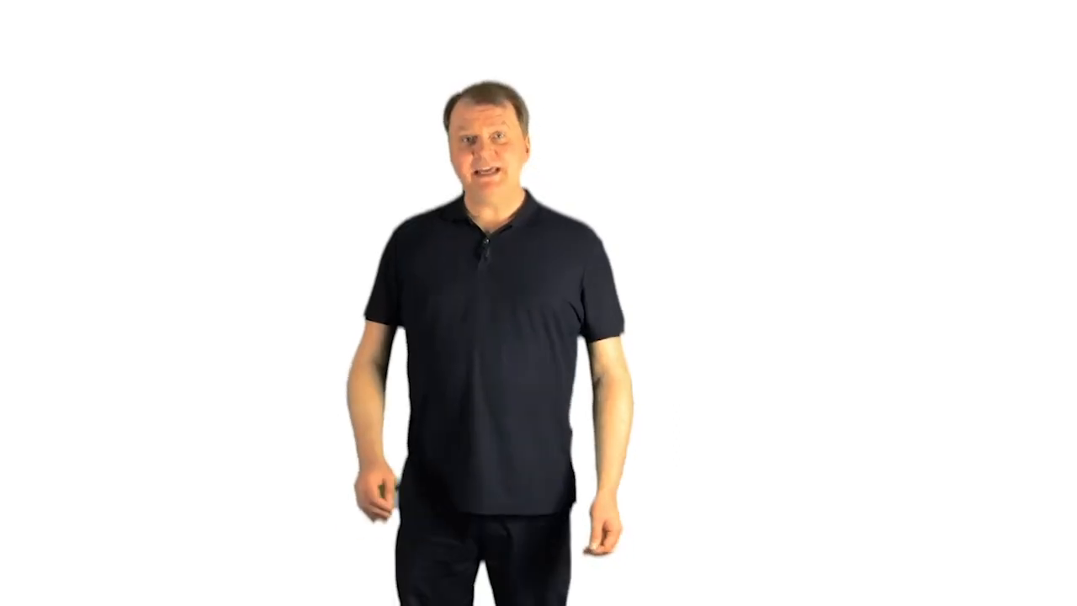